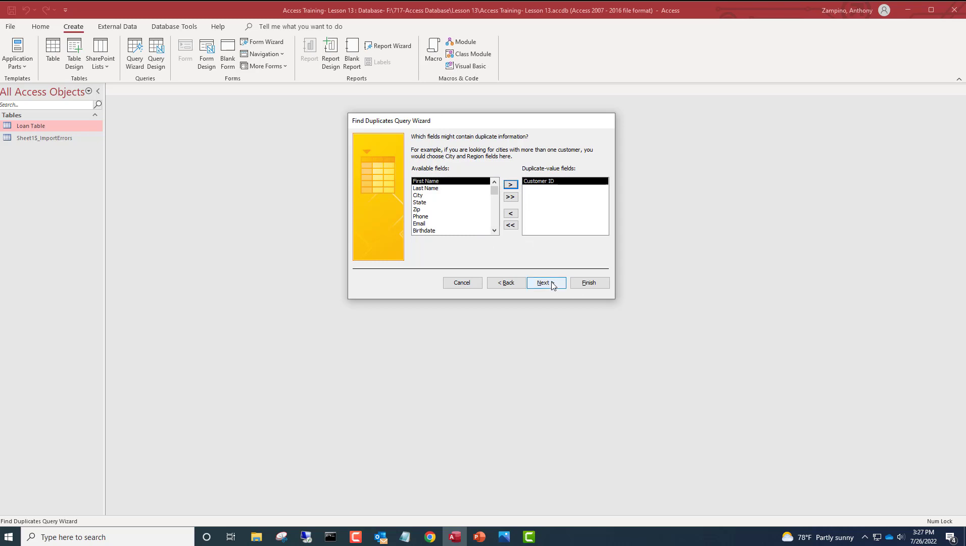
- Keep Customer ID as the duplicate field and show all other Loan Table fields in the results
click(556, 283)
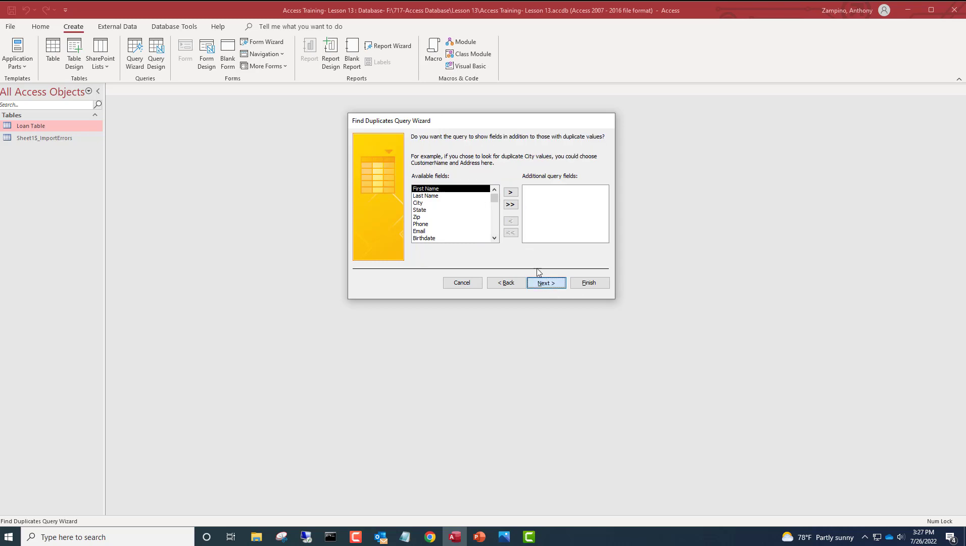
click(512, 204)
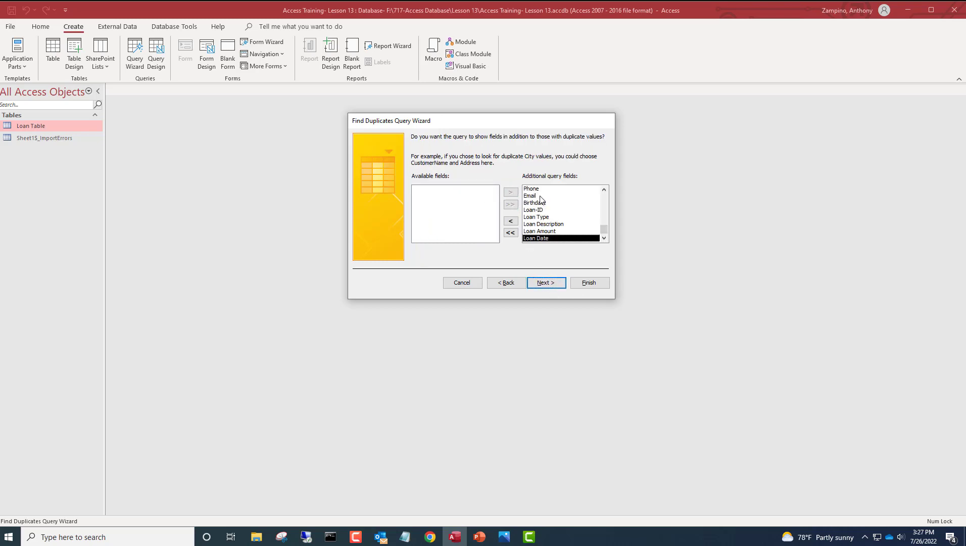
click(549, 286)
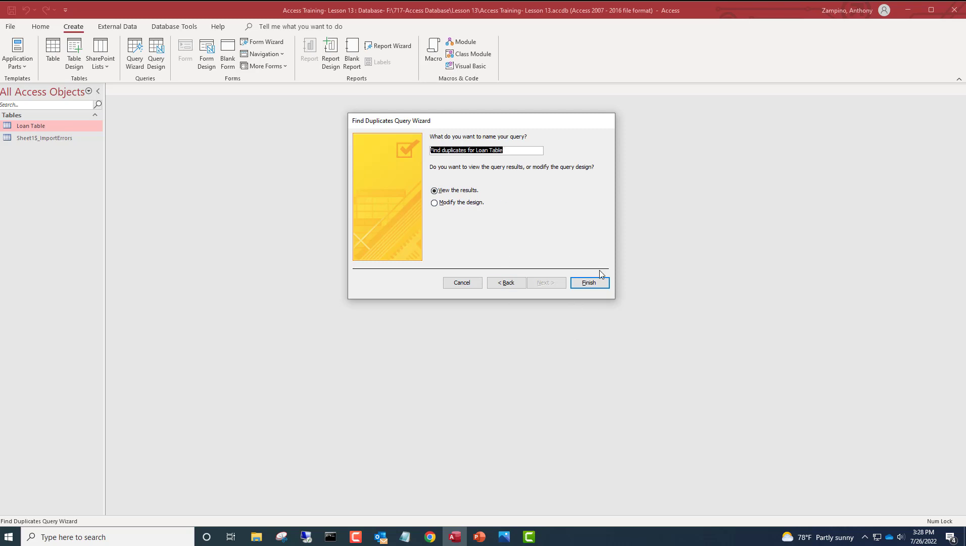
- Finish the wizard, review the duplicate Customer ID records in the datasheet, and close it
click(576, 283)
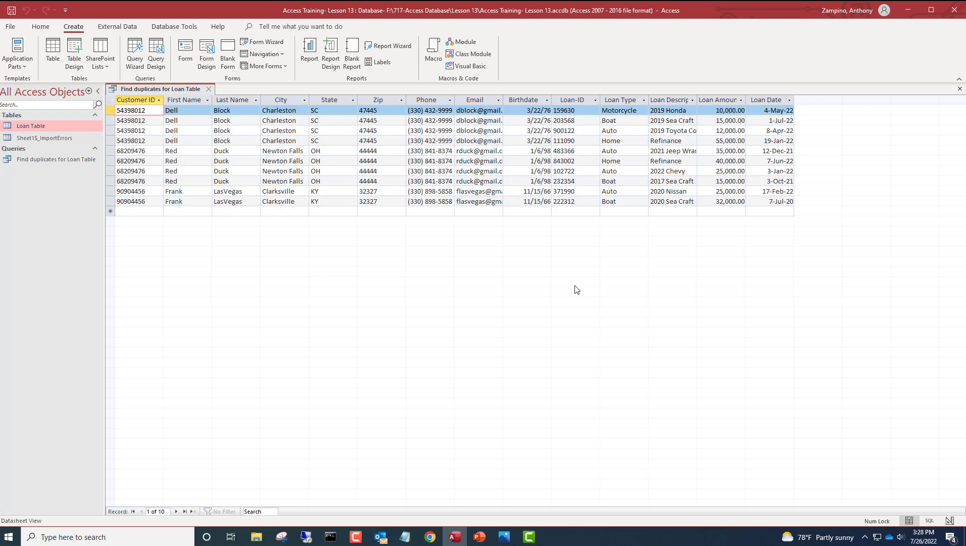
click(55, 164)
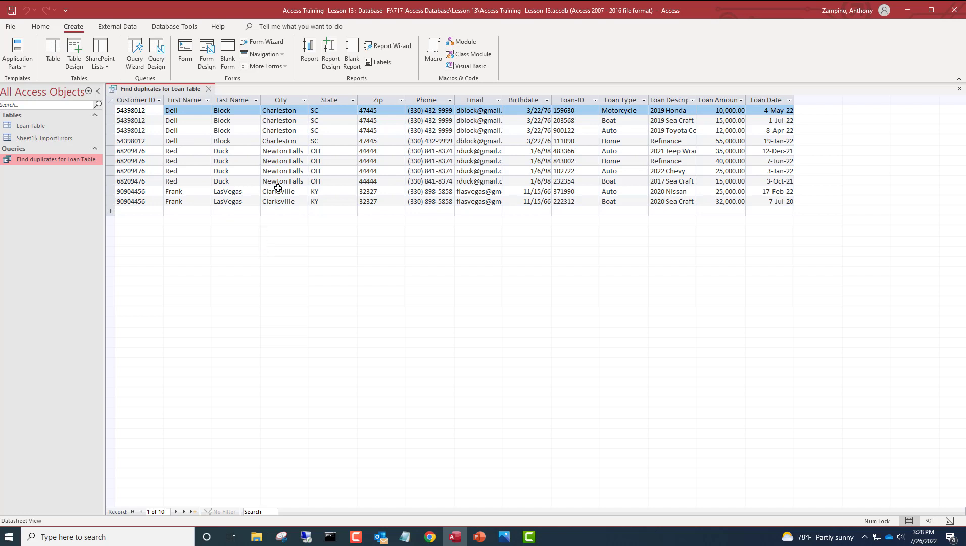
click(210, 89)
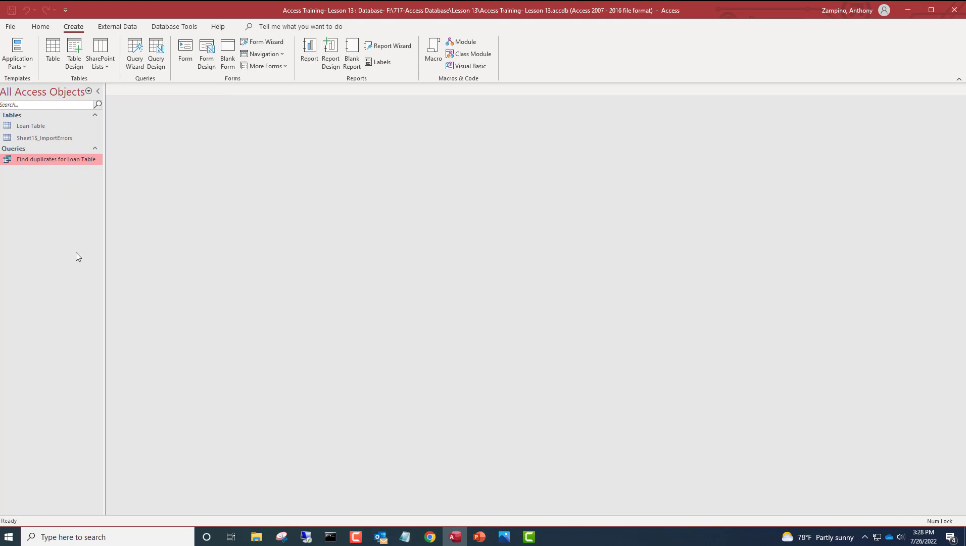
- Start a new query design with Loan Table added as its source
click(40, 126)
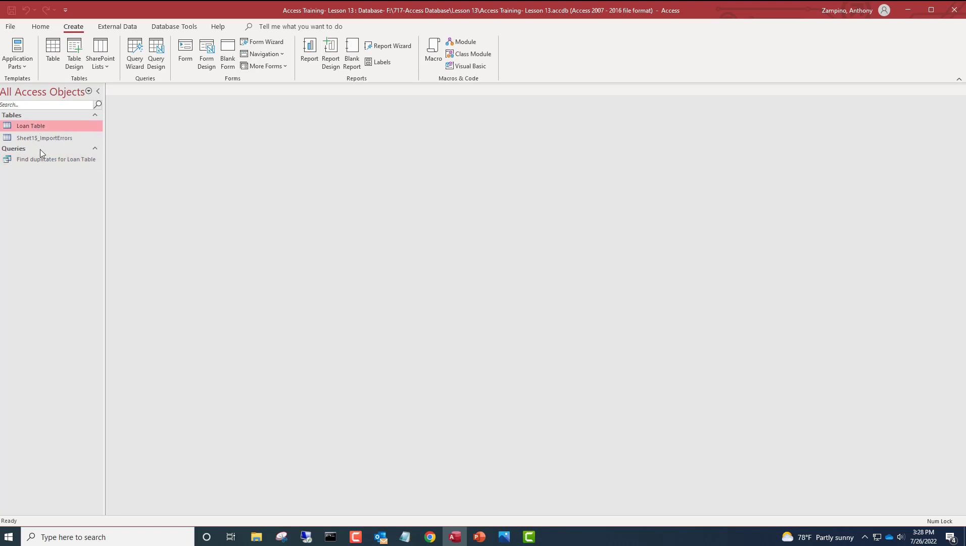
click(162, 50)
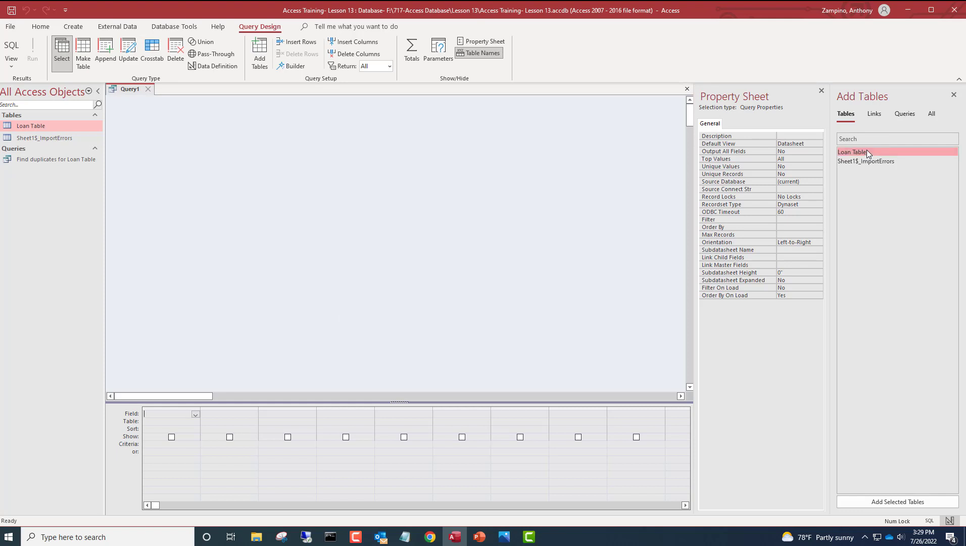
click(923, 499)
- Add the Customer ID, Last Name, City and State fields to the query grid
mouse_move(479, 536)
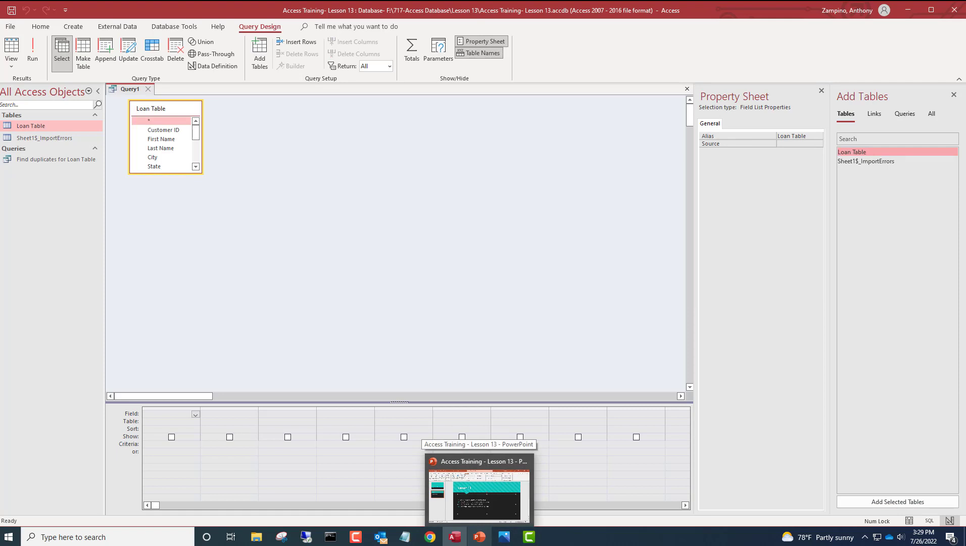
double_click(142, 130)
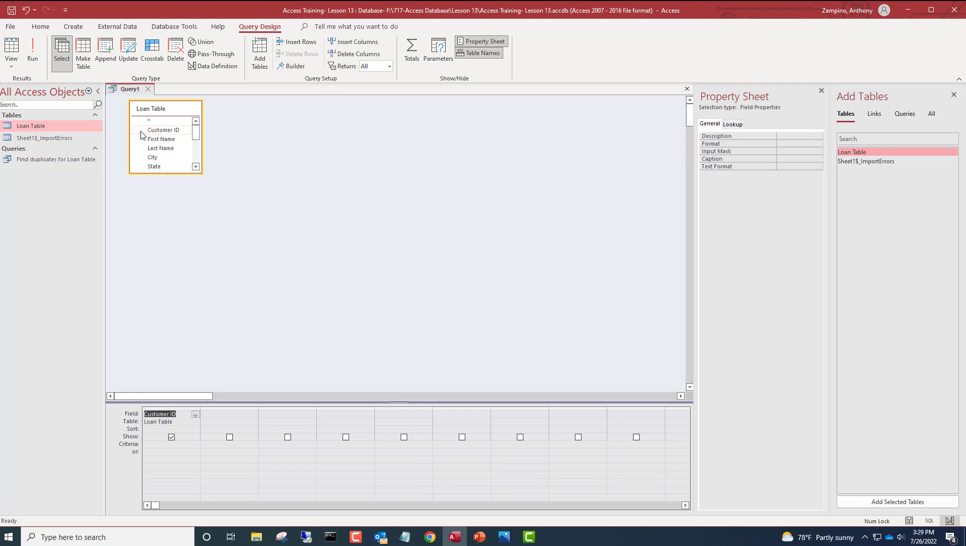
click(154, 139)
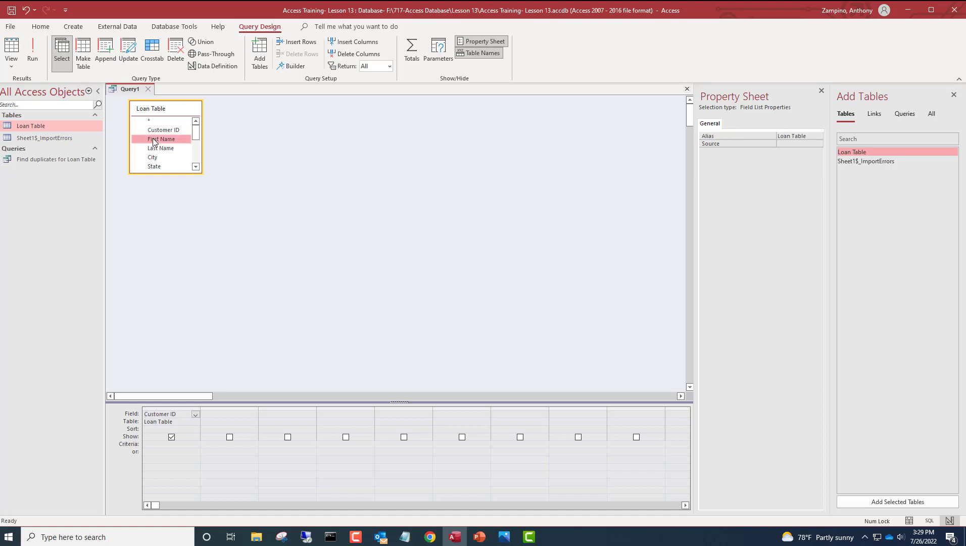
double_click(153, 148)
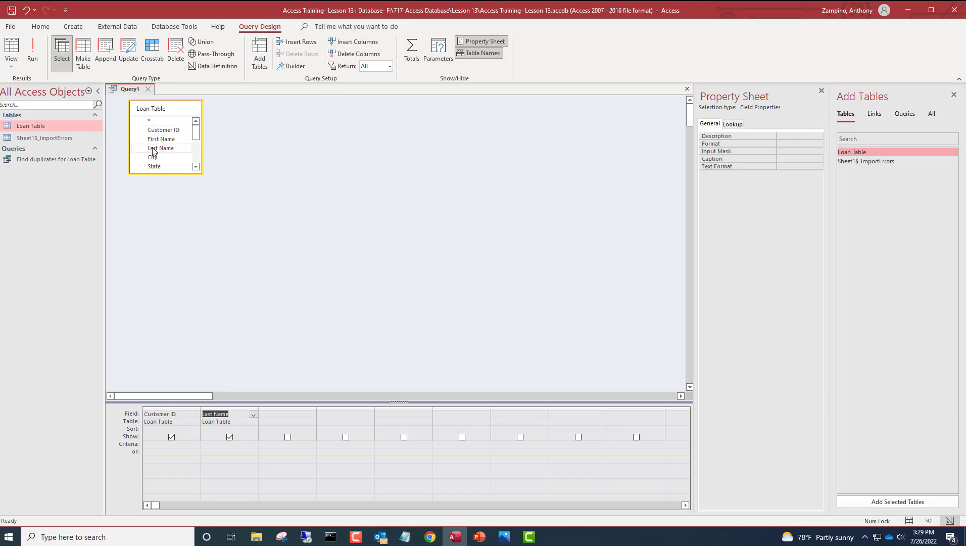
click(151, 158)
double_click(151, 158)
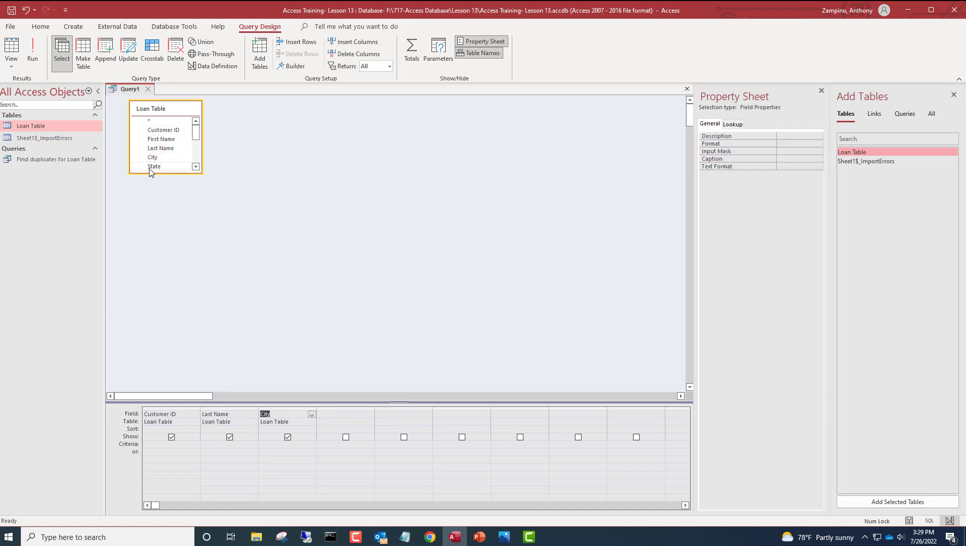
double_click(150, 167)
scroll(149, 170, down, 1)
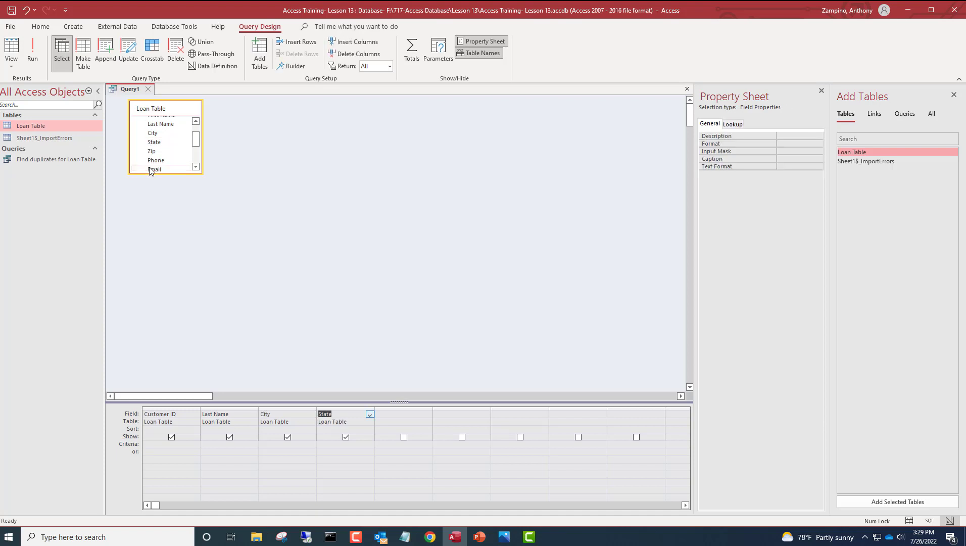
- Add the Zip, Phone, Email and Birthdate fields to the query grid
double_click(172, 152)
click(165, 161)
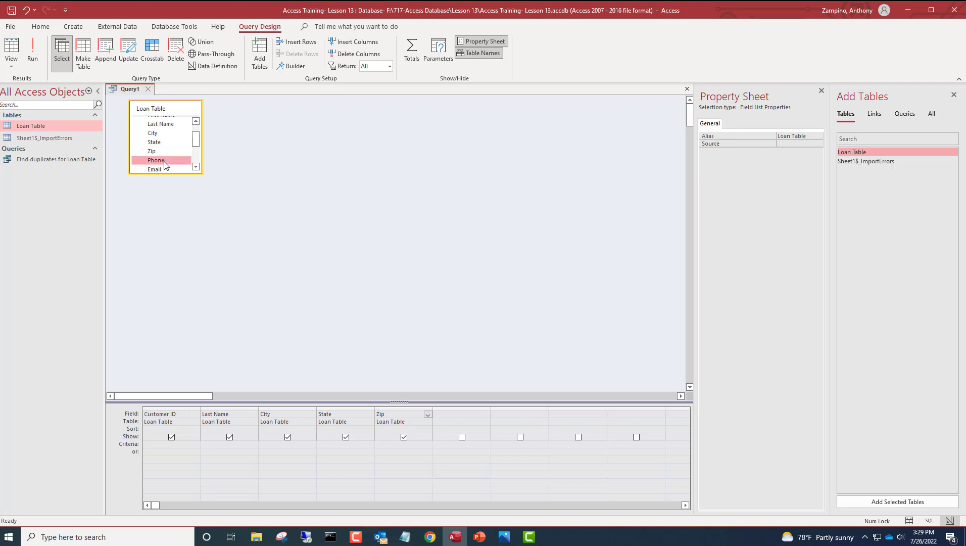
double_click(165, 162)
scroll(164, 158, down, 1)
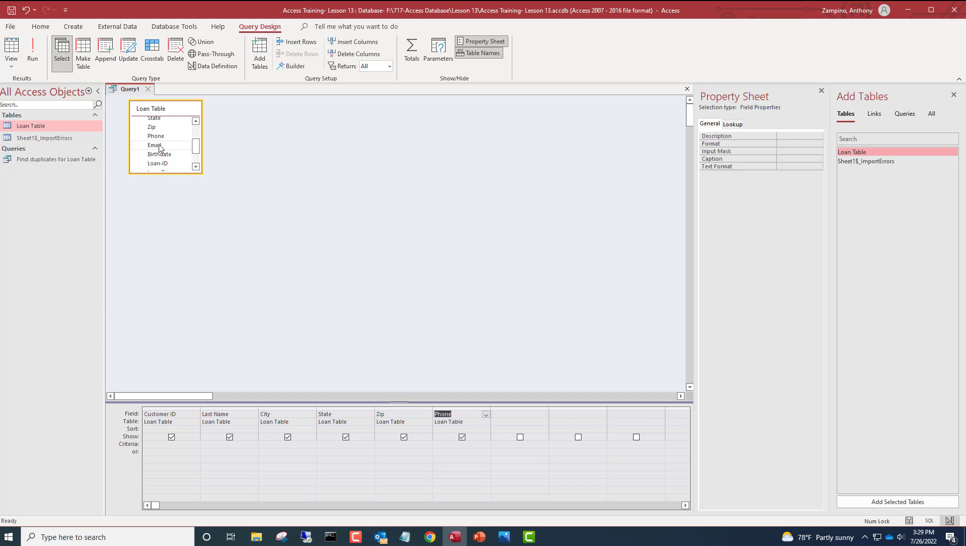
double_click(159, 145)
double_click(159, 154)
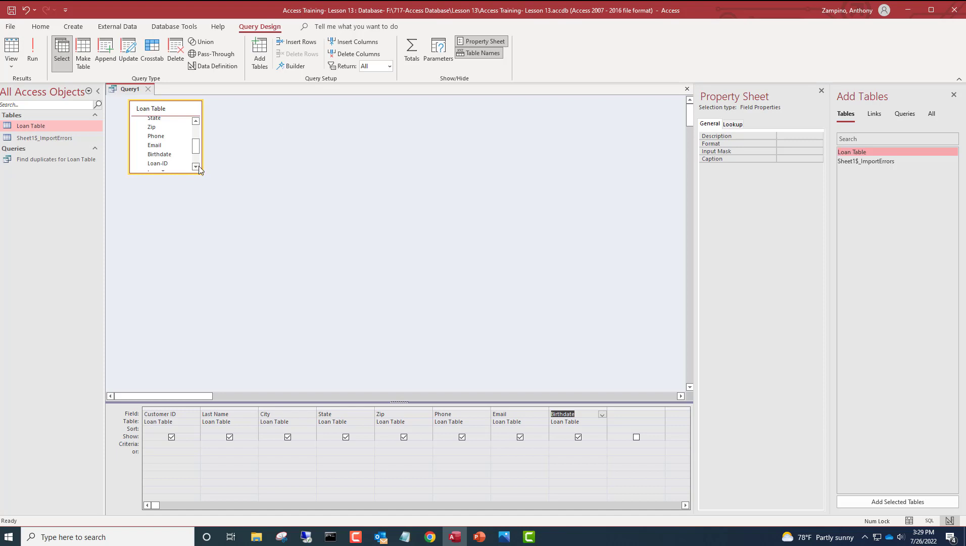
scroll(200, 168, down, 1)
click(196, 119)
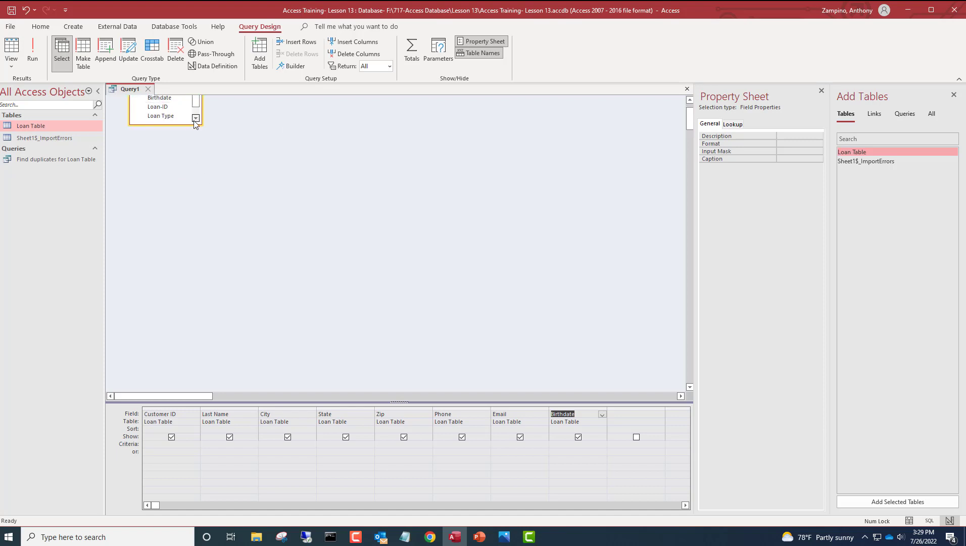
click(195, 119)
click(196, 118)
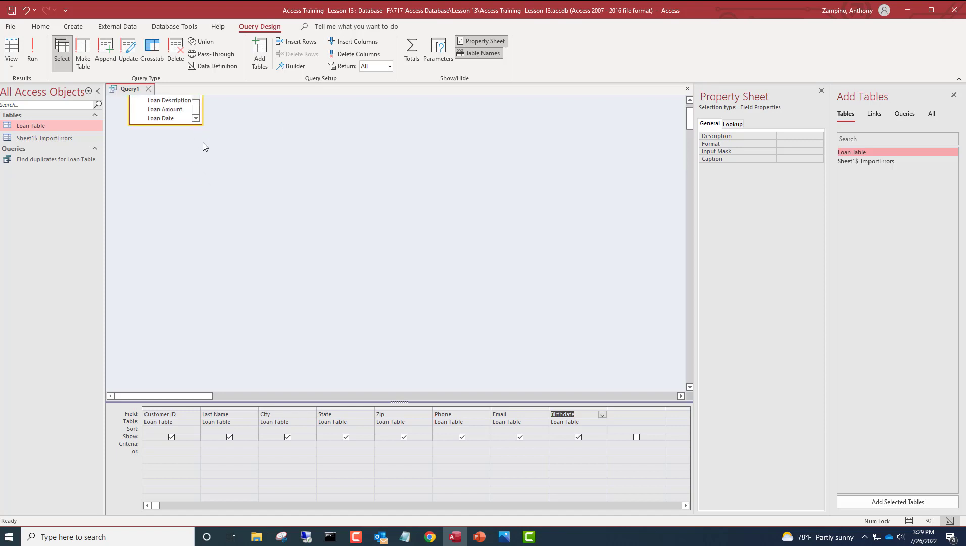
- Switch Query1 to Datasheet View to see all 18 records with the eight fields
click(14, 50)
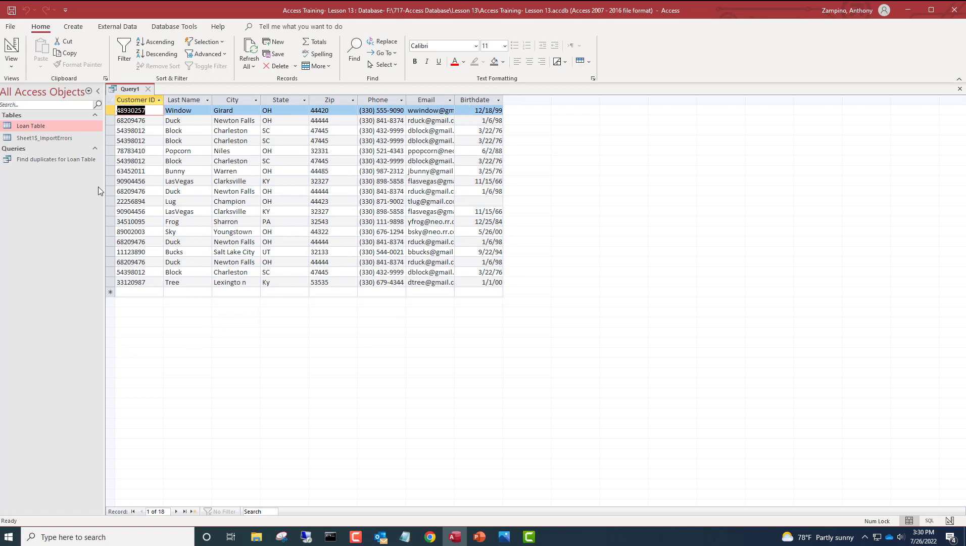
click(11, 60)
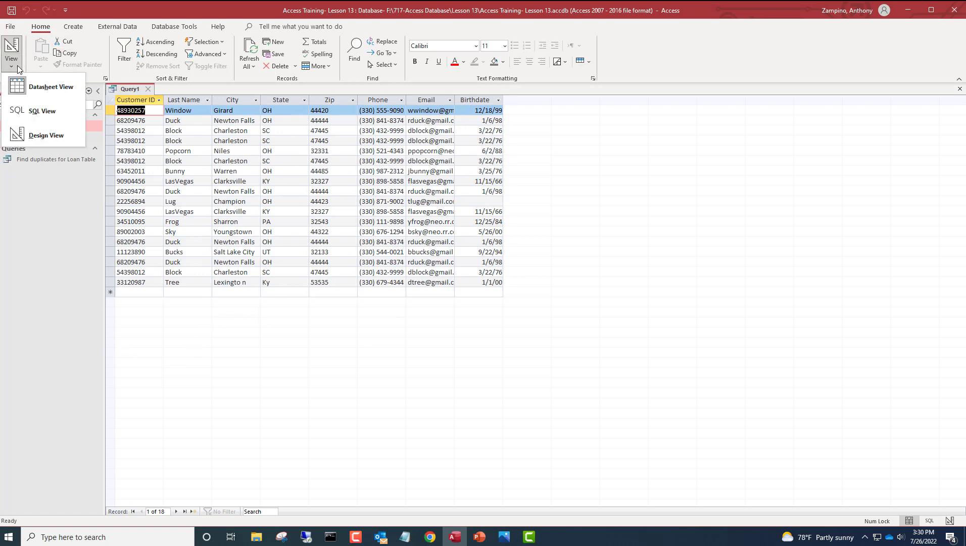
- Return to Design View and turn on Totals, keeping Group By for Customer ID and Last Name
click(65, 128)
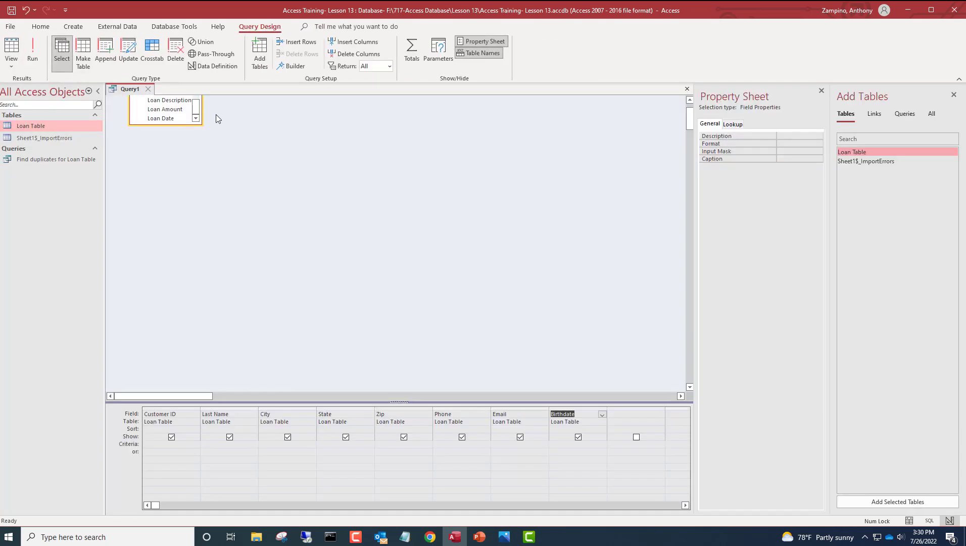
click(411, 54)
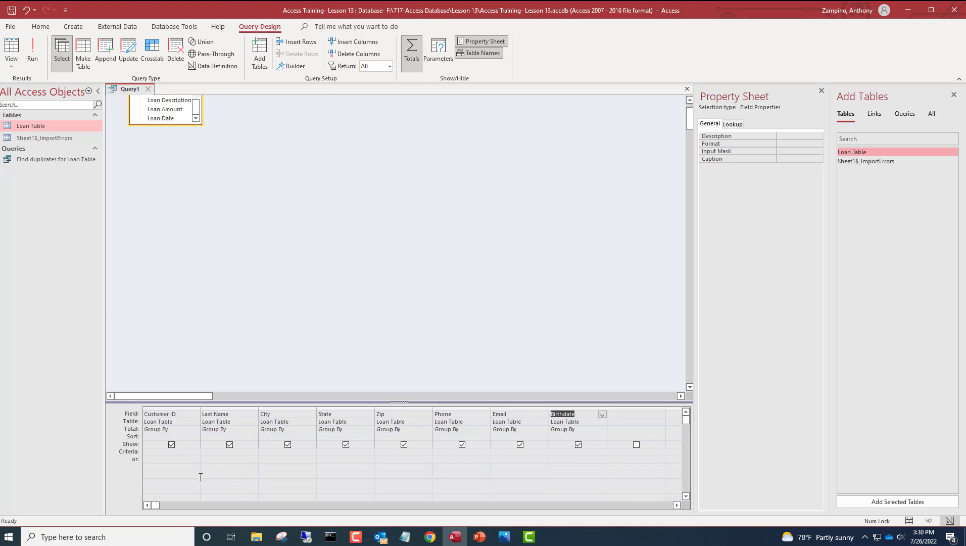
click(195, 429)
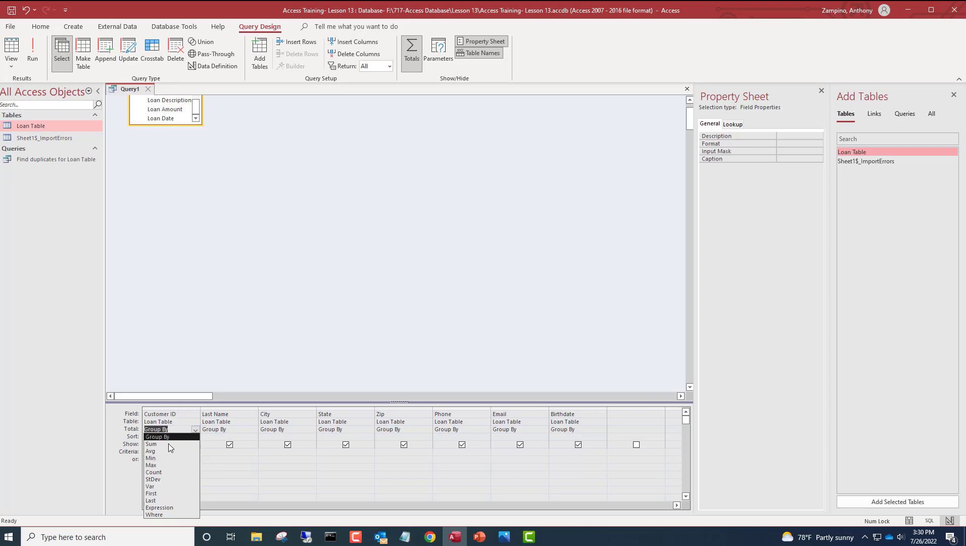
click(180, 439)
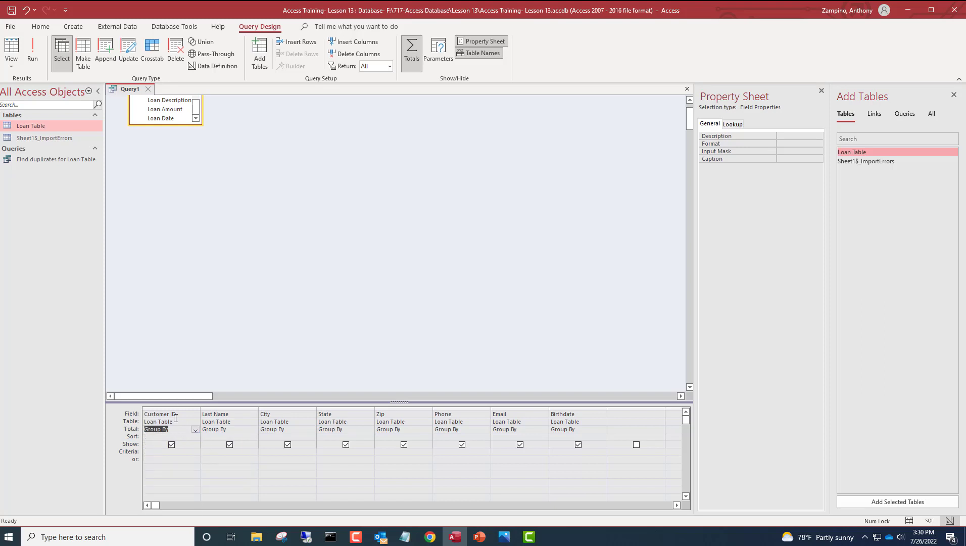
click(254, 429)
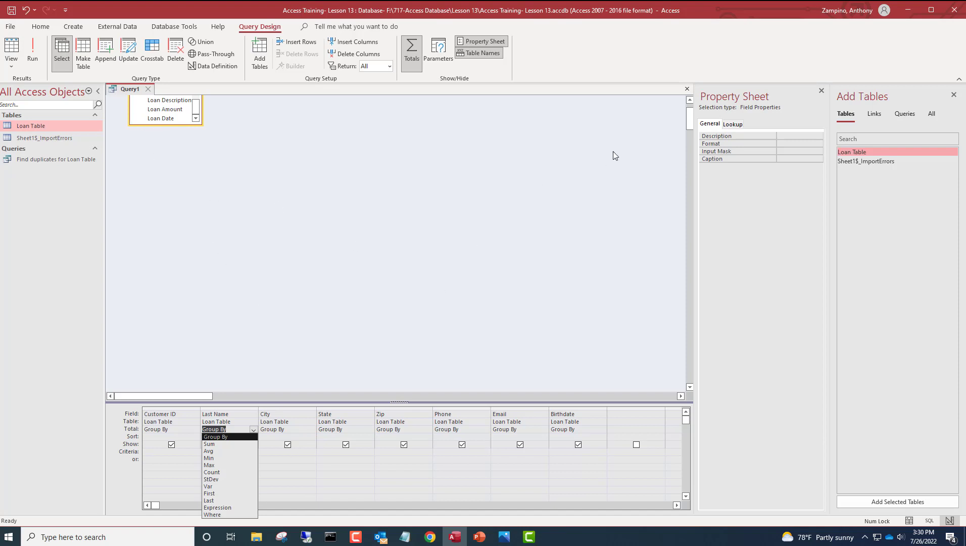
click(694, 119)
- Add First Name to the grid and move it between Customer ID and Last Name
drag(690, 121, 698, 84)
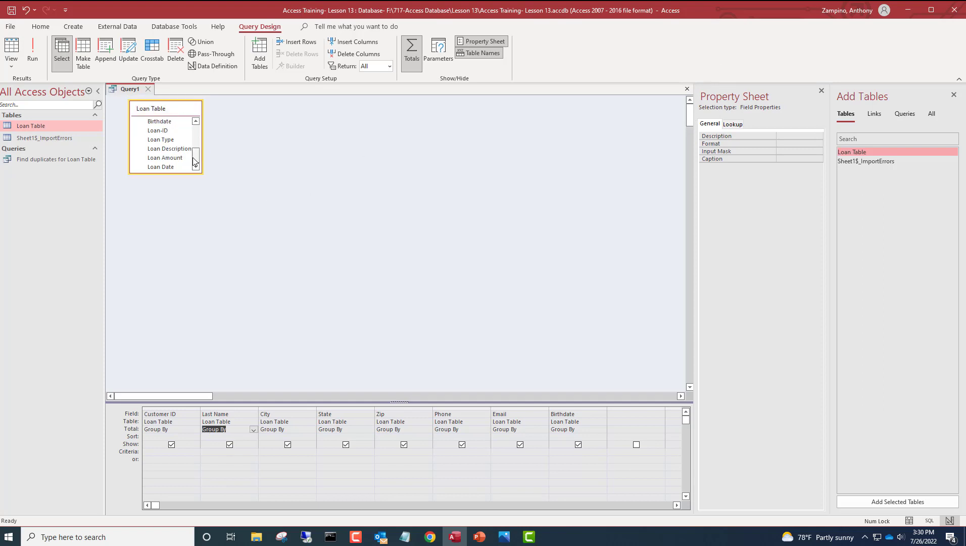
drag(198, 156, 212, 96)
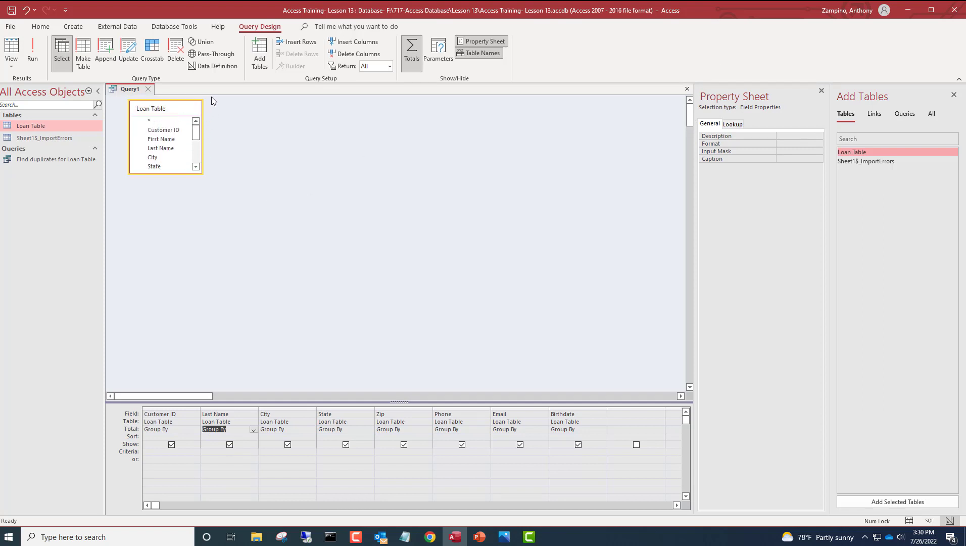
click(157, 144)
double_click(157, 144)
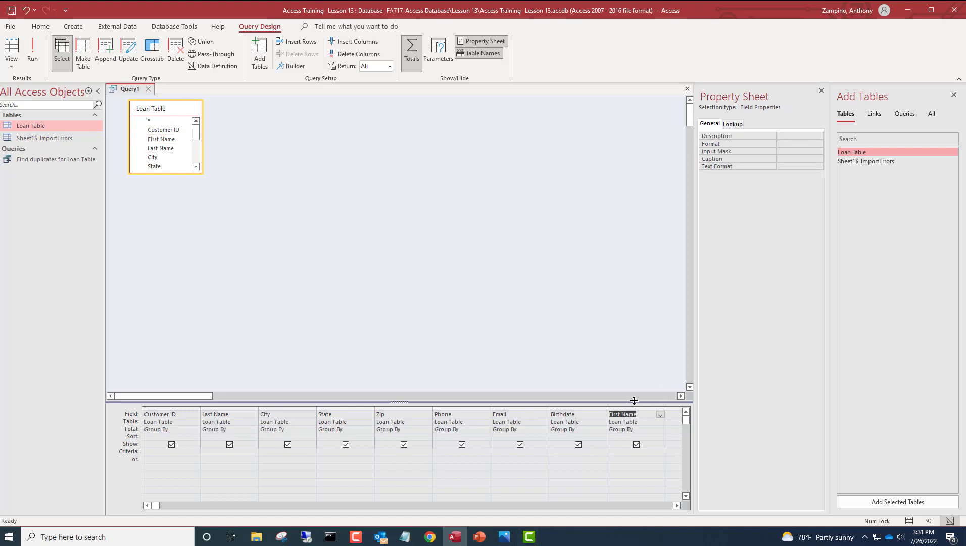
click(621, 408)
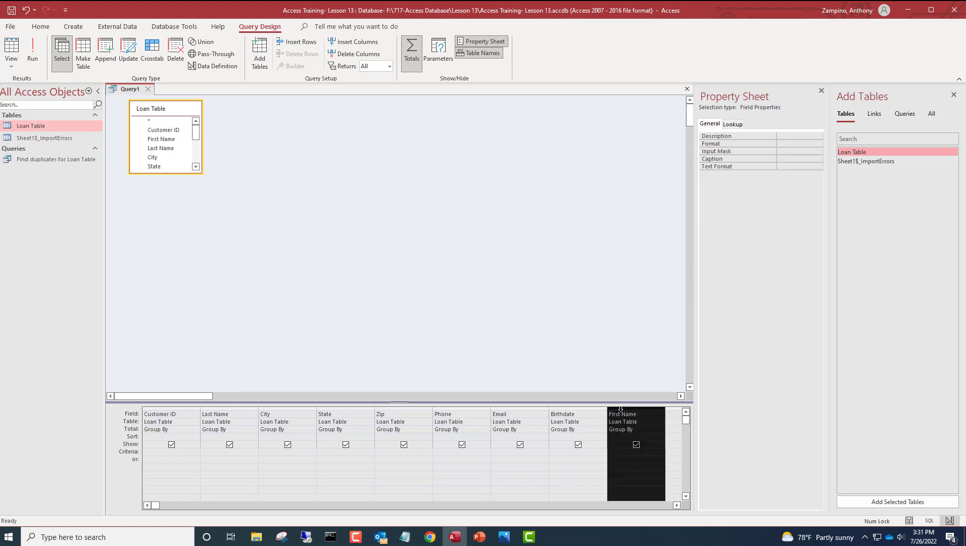
drag(622, 407, 229, 446)
mouse_move(455, 537)
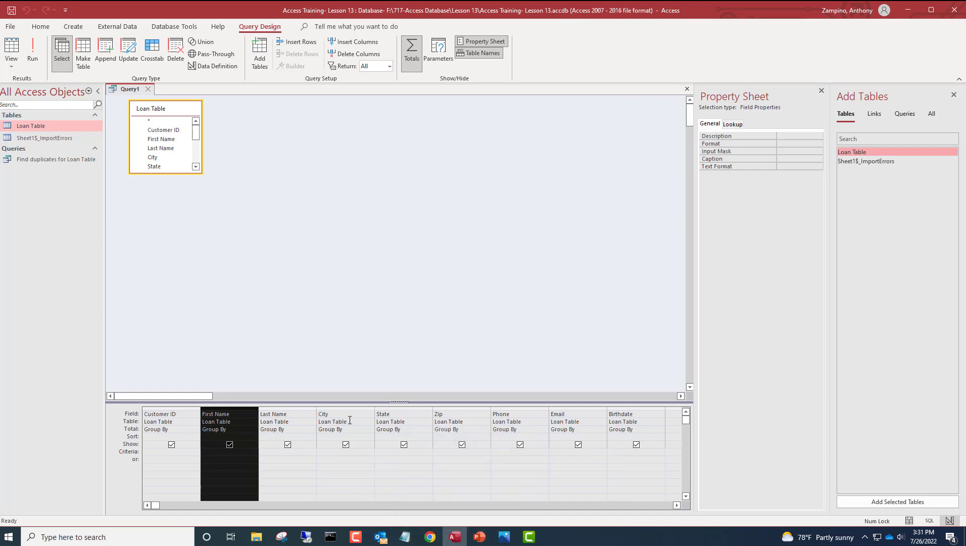
- Run the query to show 11 grouped customer records with First Name second
click(11, 47)
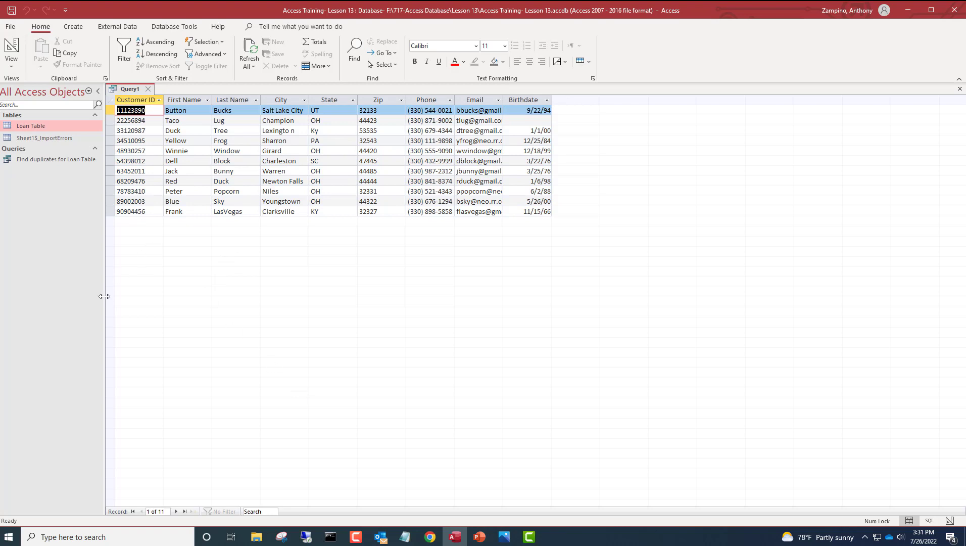
click(19, 64)
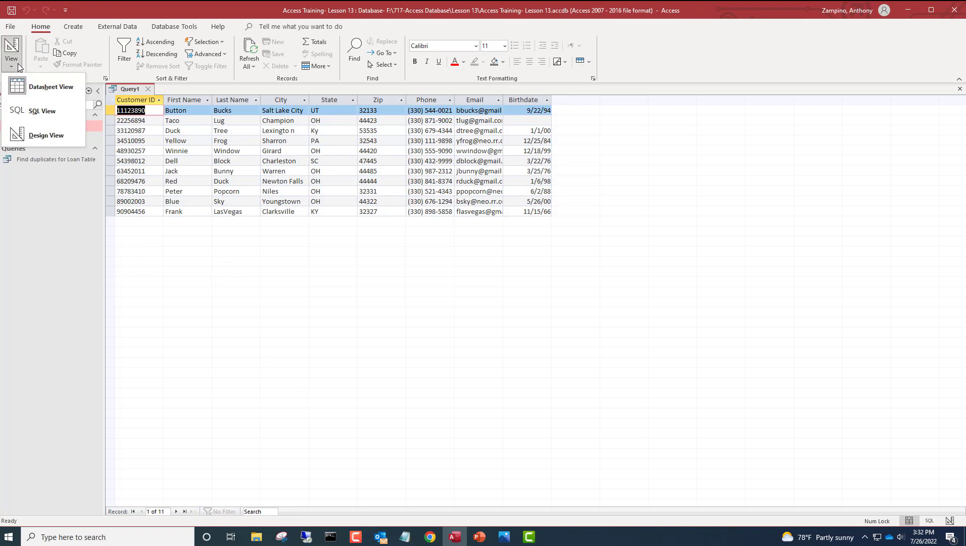
- Switch back to Design View, leaving Last Name's Total set to Group By
click(43, 135)
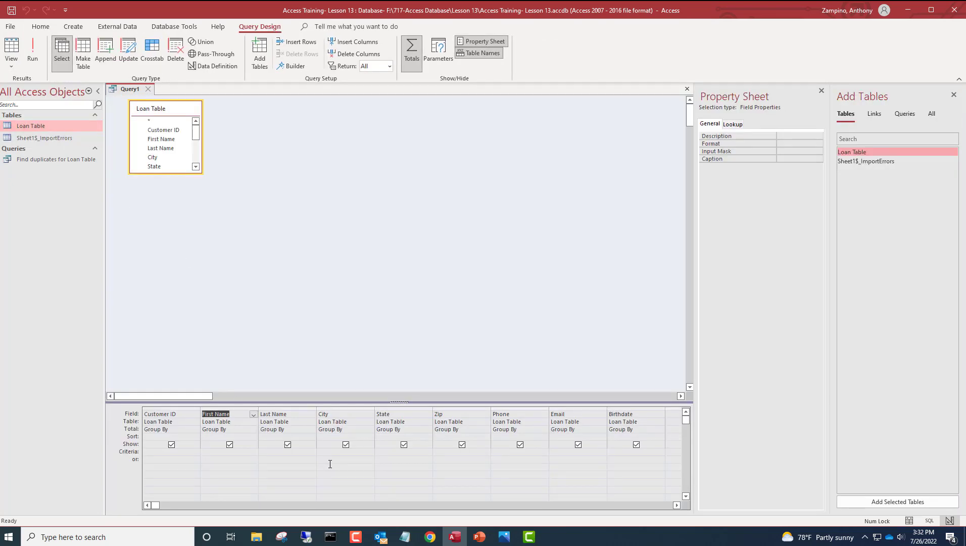
click(305, 429)
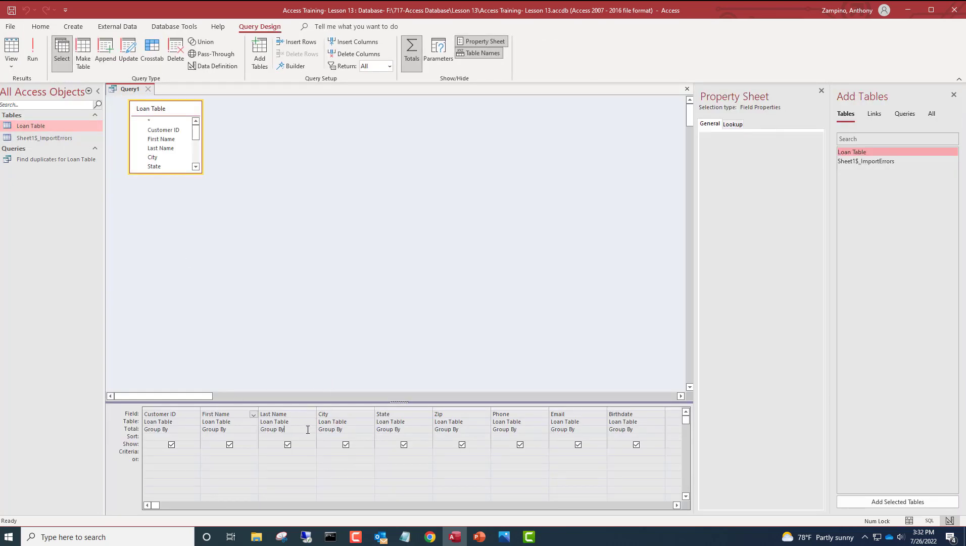
click(312, 430)
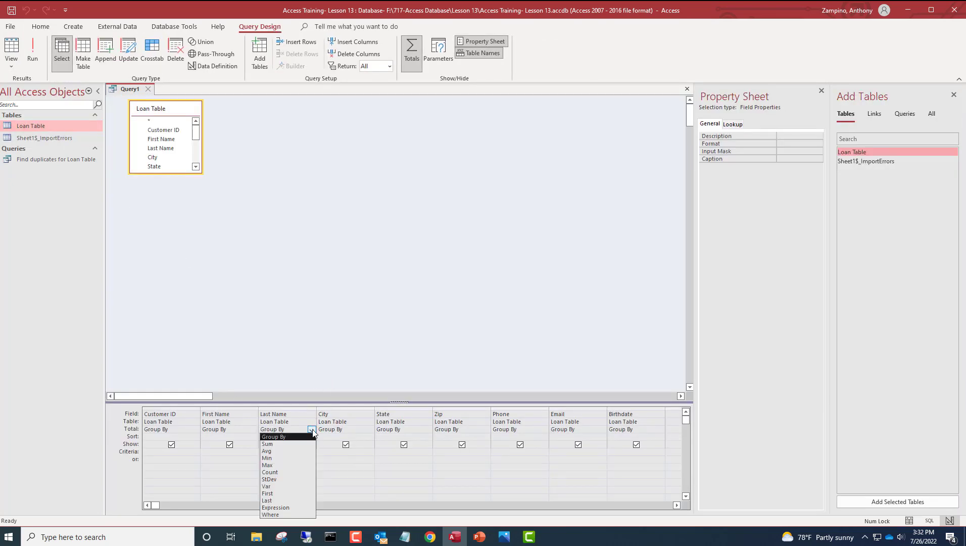
click(312, 429)
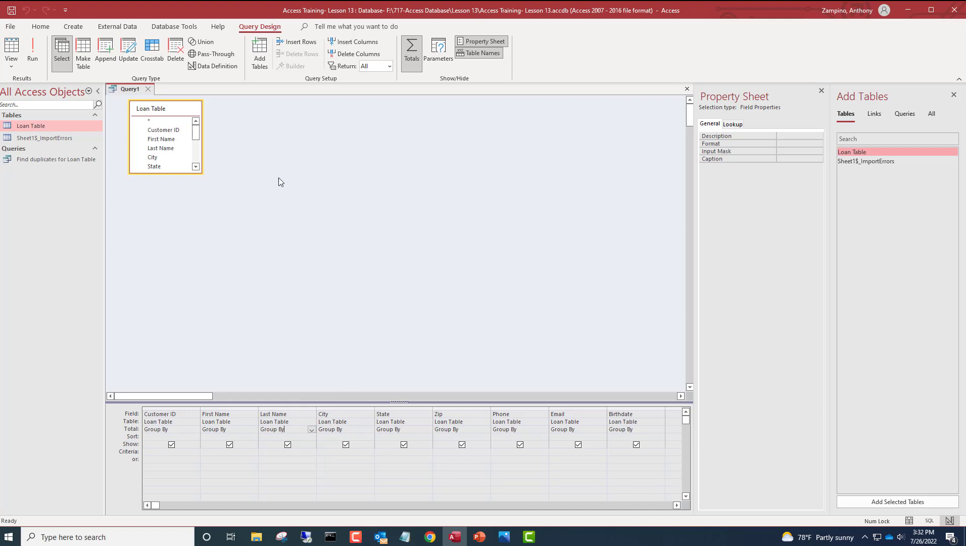
- Save Query1 under the name CustomerTable
click(12, 9)
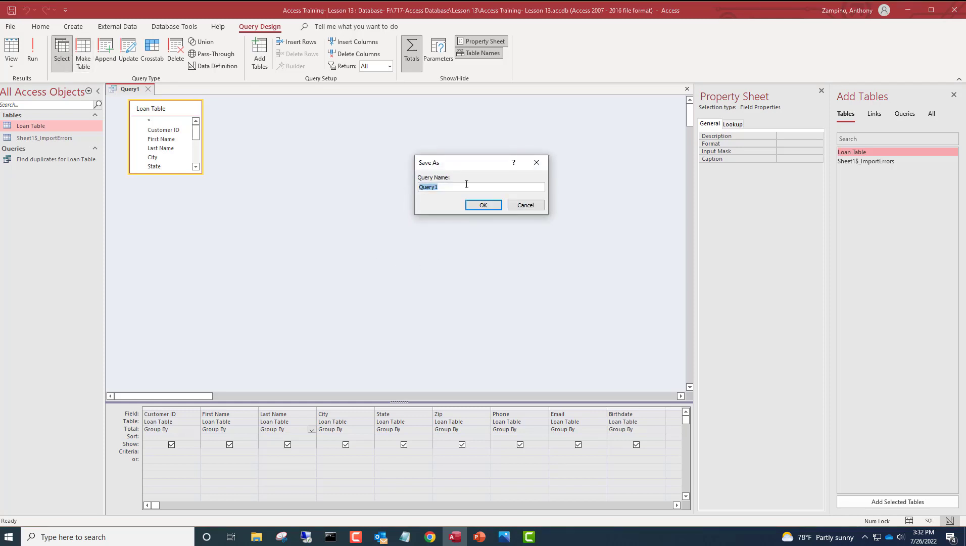
text(CustomerTable)
click(483, 205)
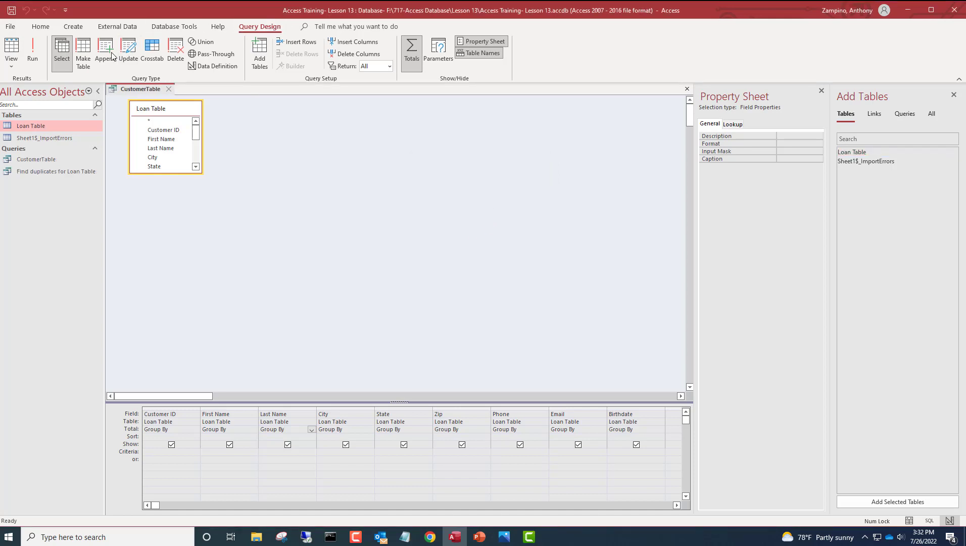
- Create another blank query design and add Loan Table to it
click(78, 29)
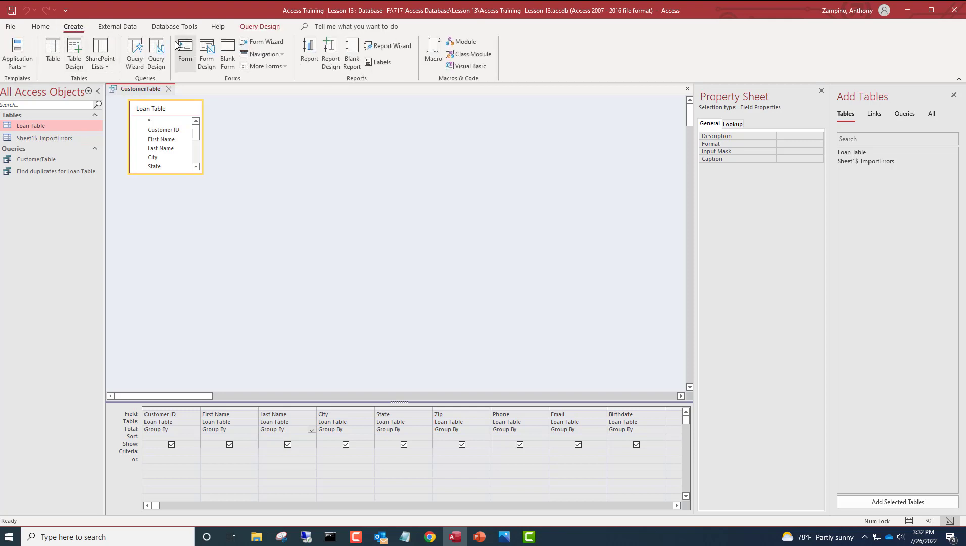
click(156, 50)
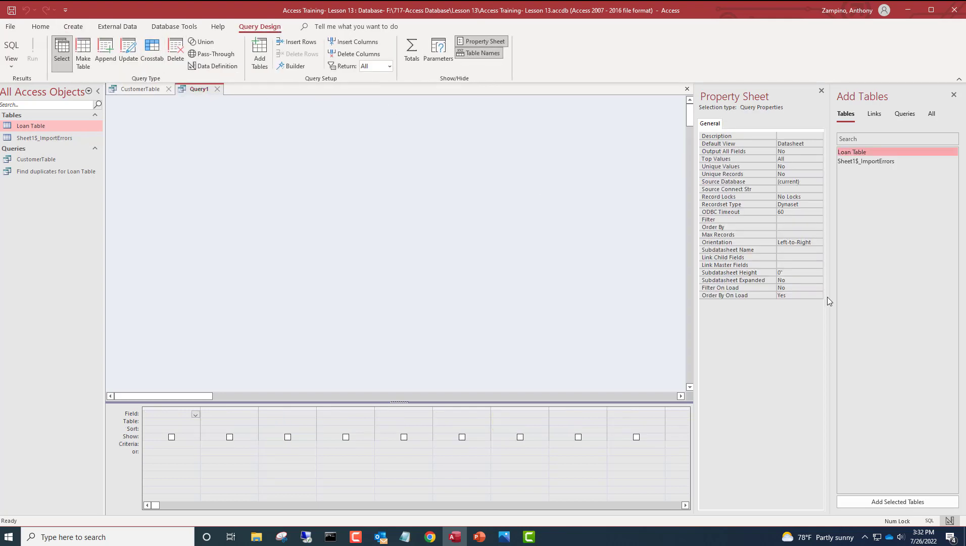
click(920, 501)
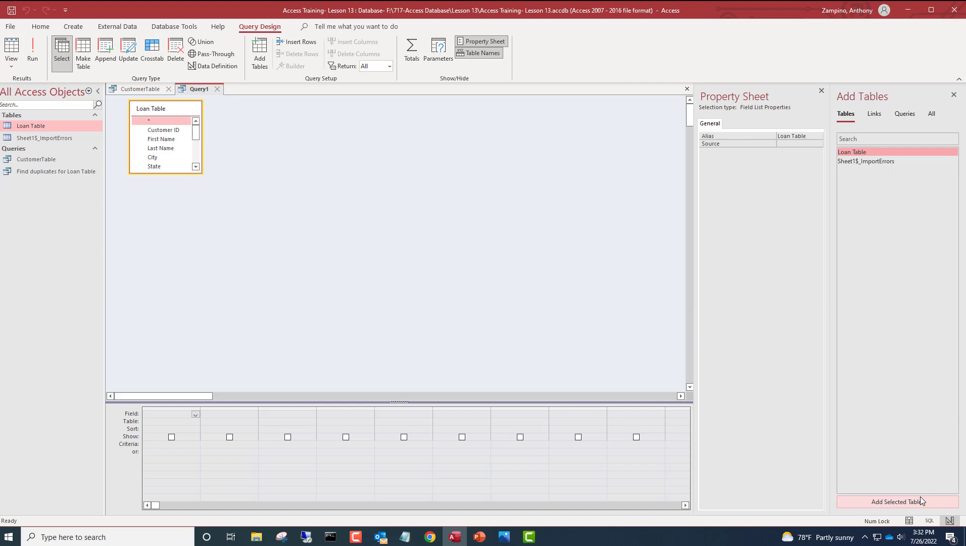
- Add Loan-ID and Customer ID from Loan Table to the new query's design grid
click(196, 167)
click(196, 167)
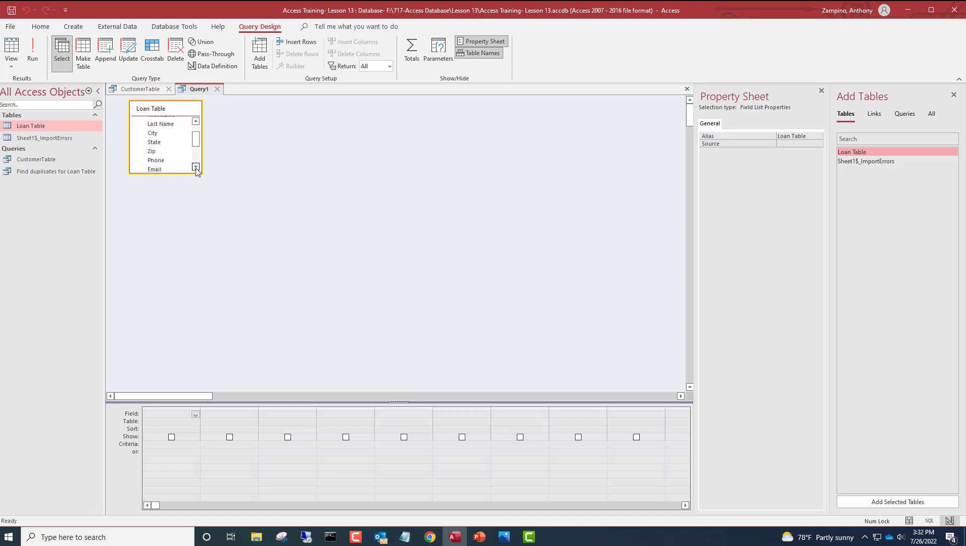
scroll(196, 167, down, 2)
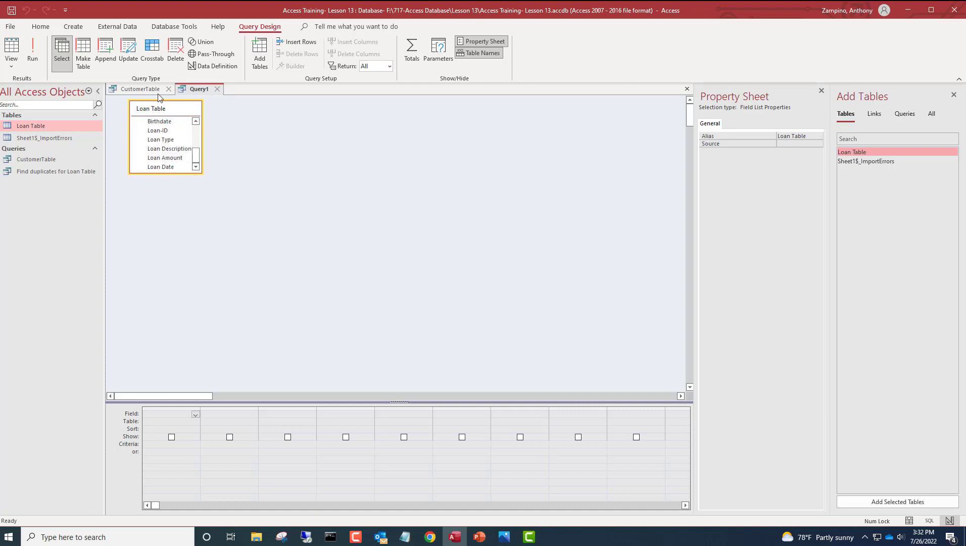
click(150, 134)
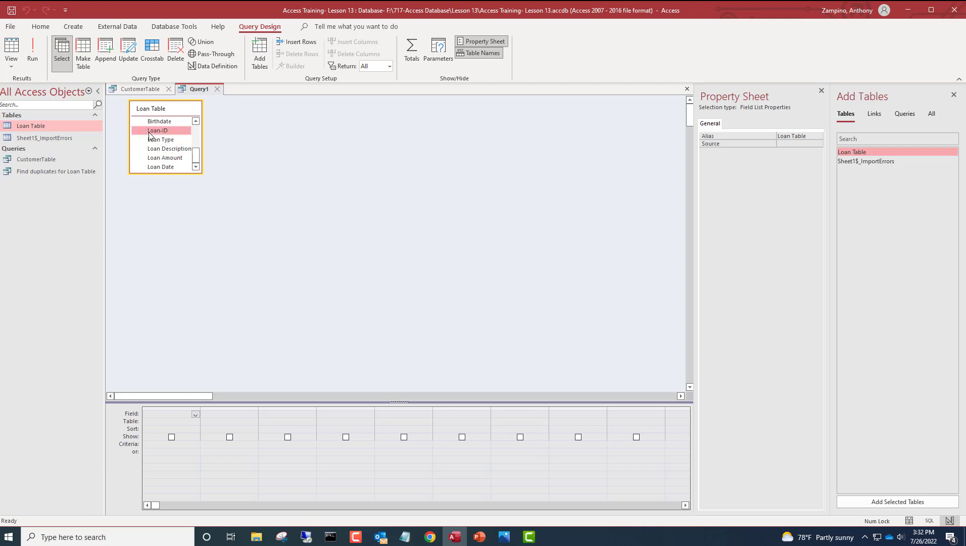
double_click(150, 131)
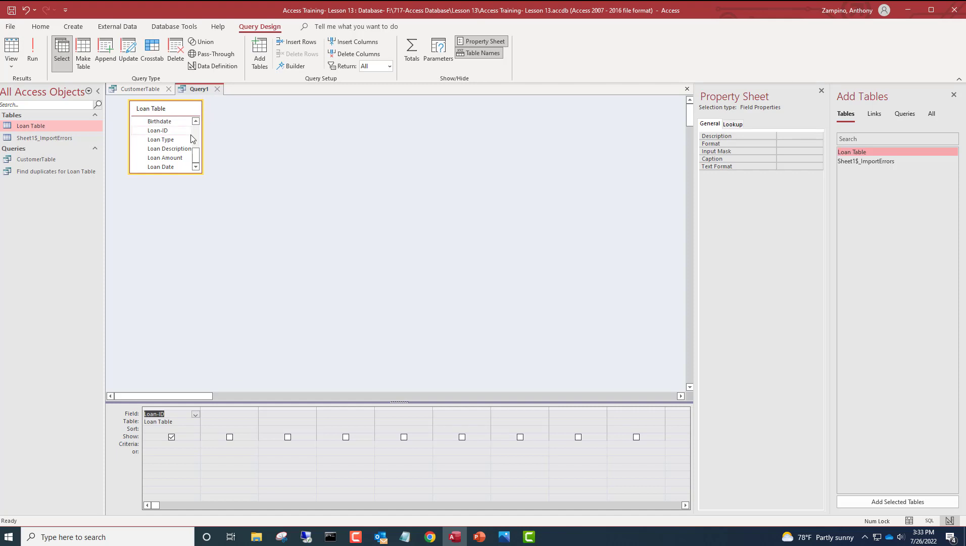
scroll(192, 138, up, 4)
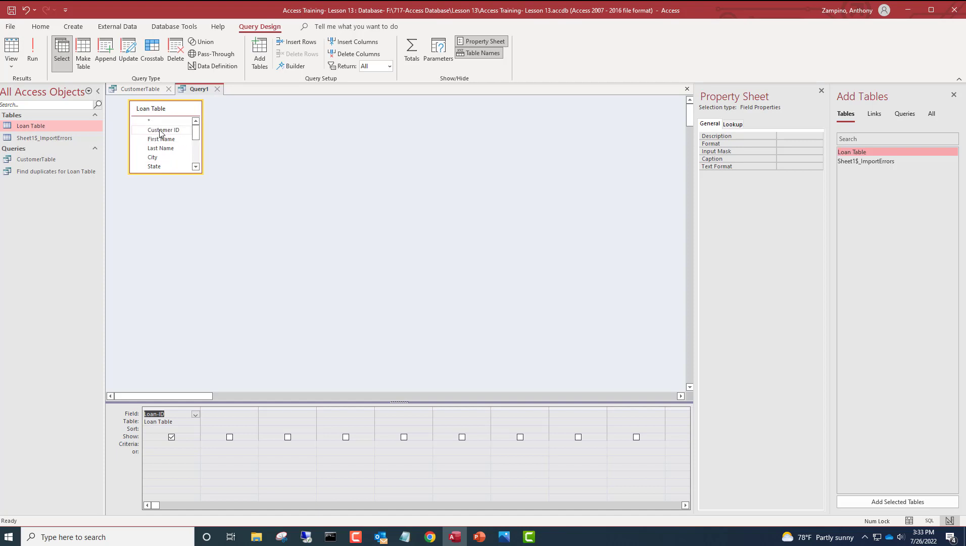
double_click(159, 133)
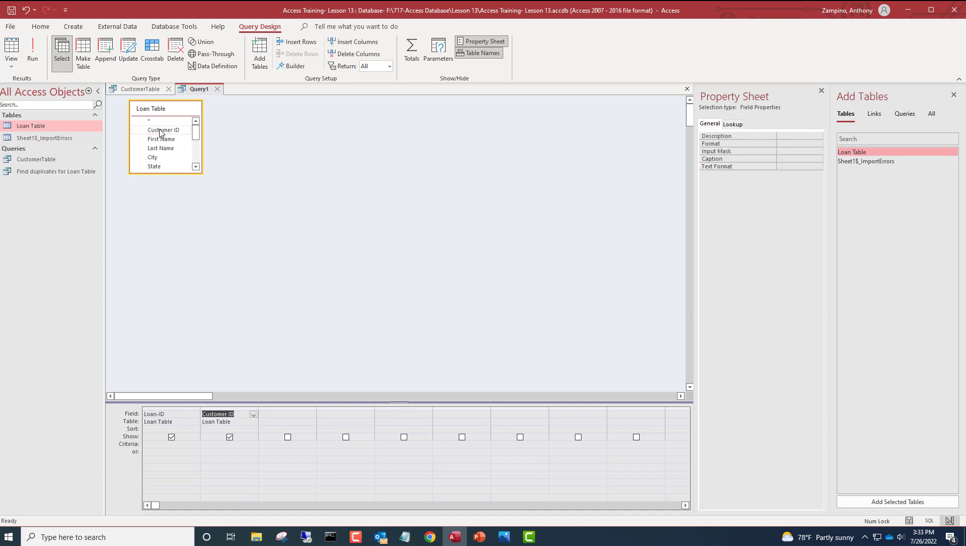
- Add Loan Type, Loan Description, Loan Amount and Loan Date, then view the 18 resulting records
scroll(159, 132, down, 3)
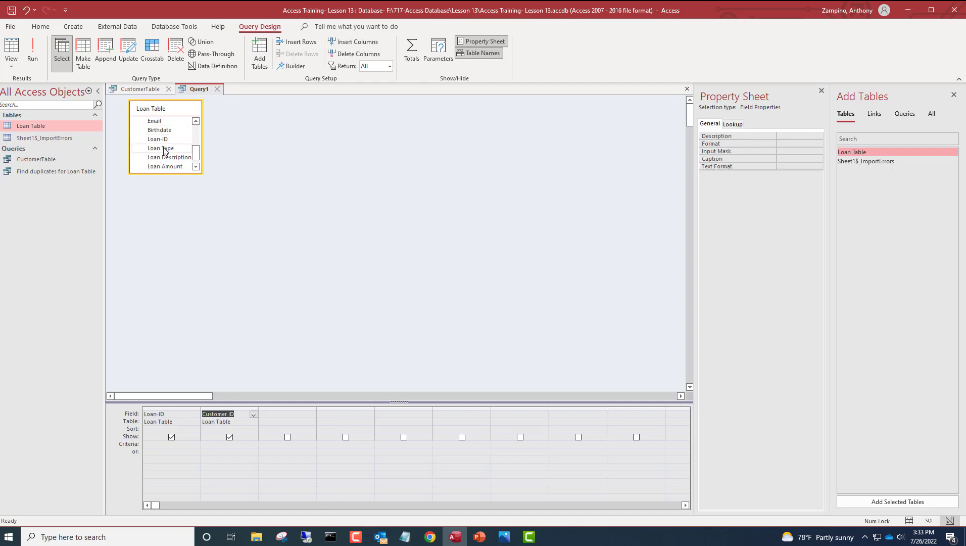
double_click(165, 149)
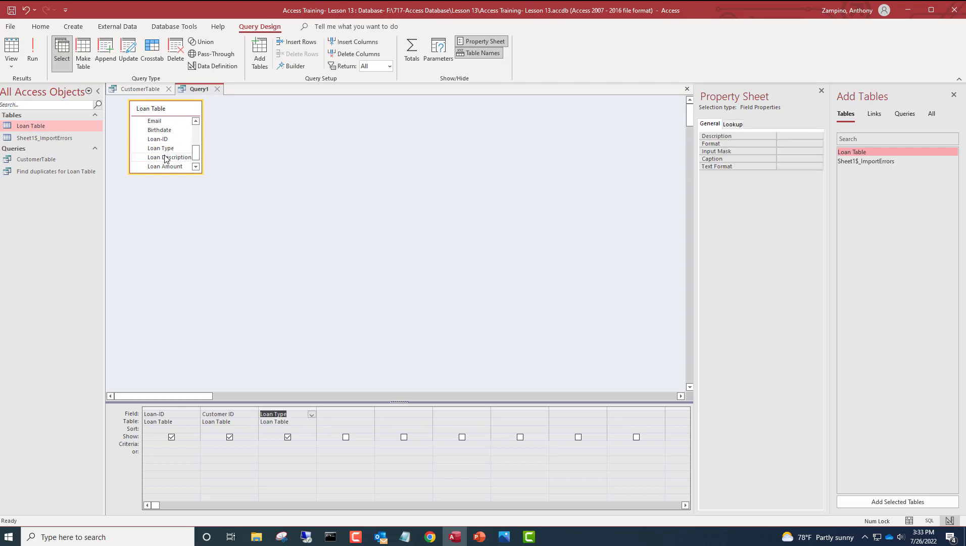
click(168, 159)
double_click(168, 160)
scroll(167, 159, down, 1)
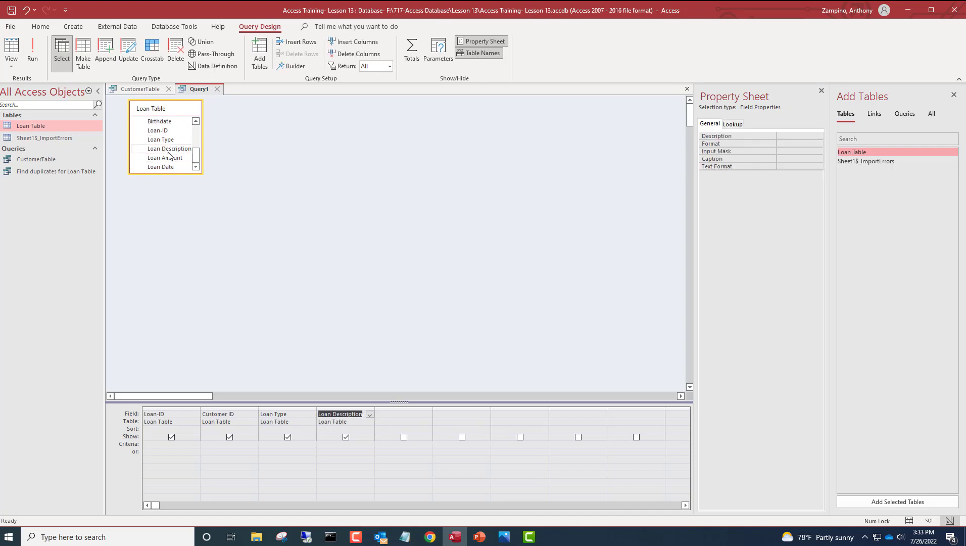
click(168, 159)
double_click(168, 159)
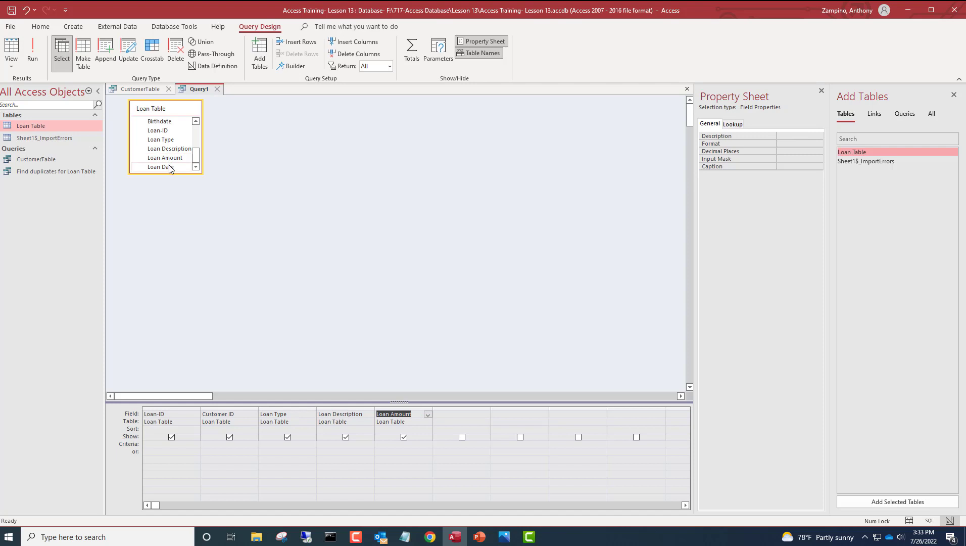
double_click(170, 168)
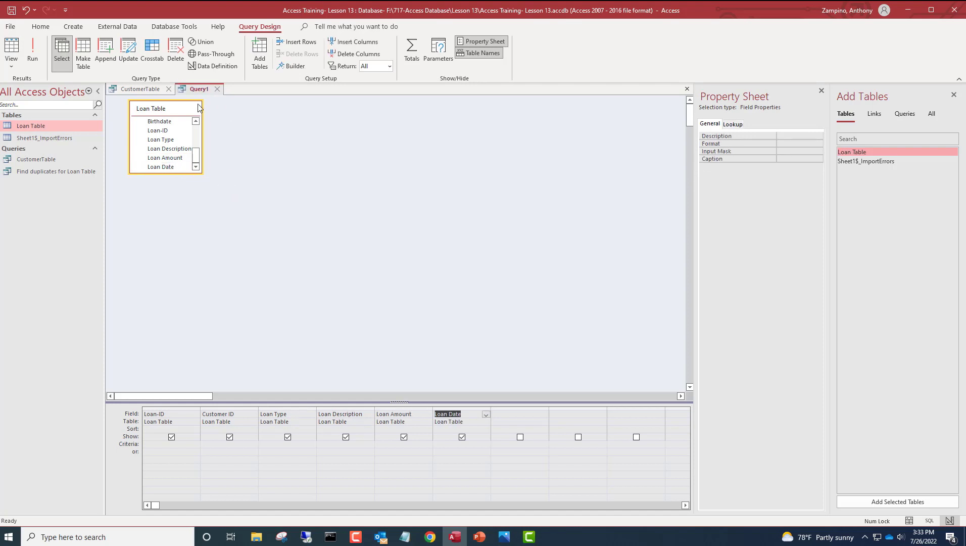
click(11, 46)
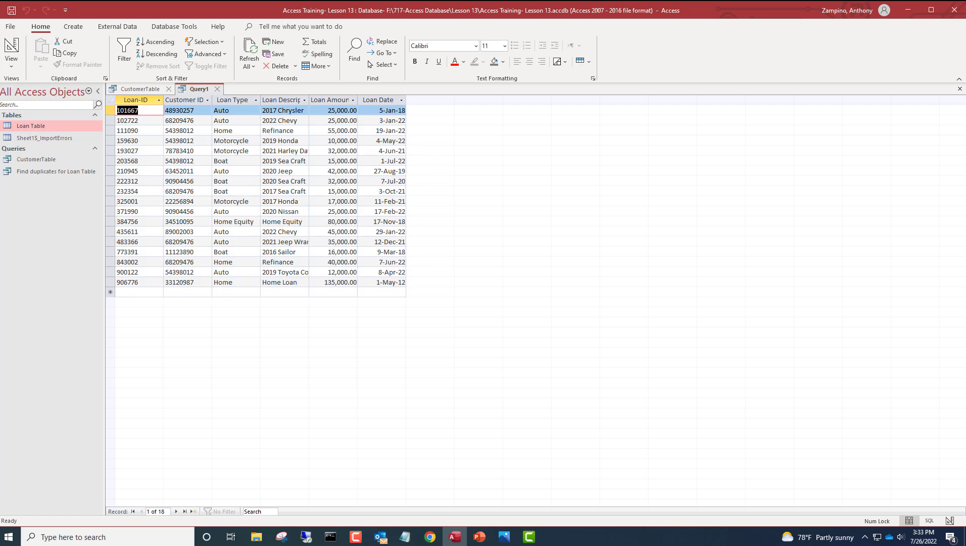
- Switch the six-field loan query from Datasheet View back to Design View
click(11, 63)
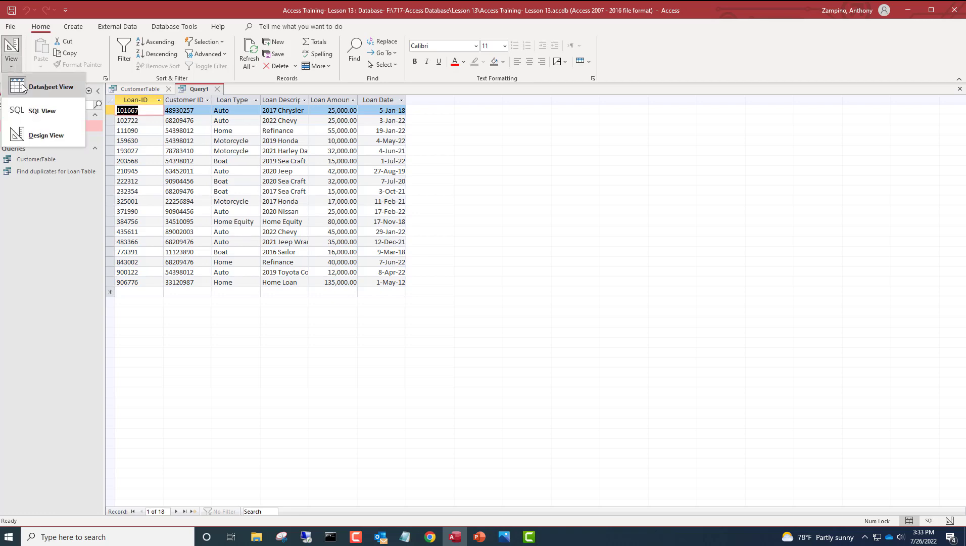
click(26, 135)
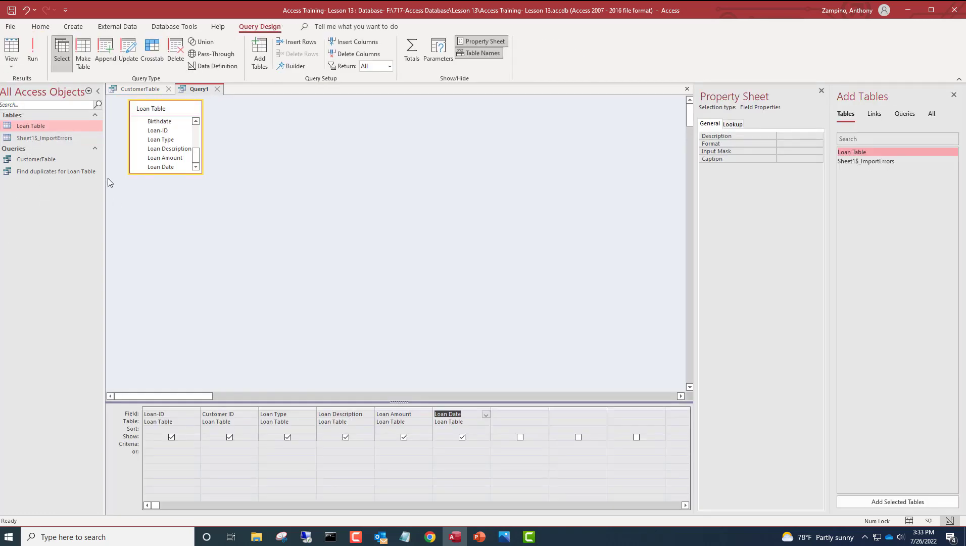
- Save Query1 under the name LoanTable
click(9, 11)
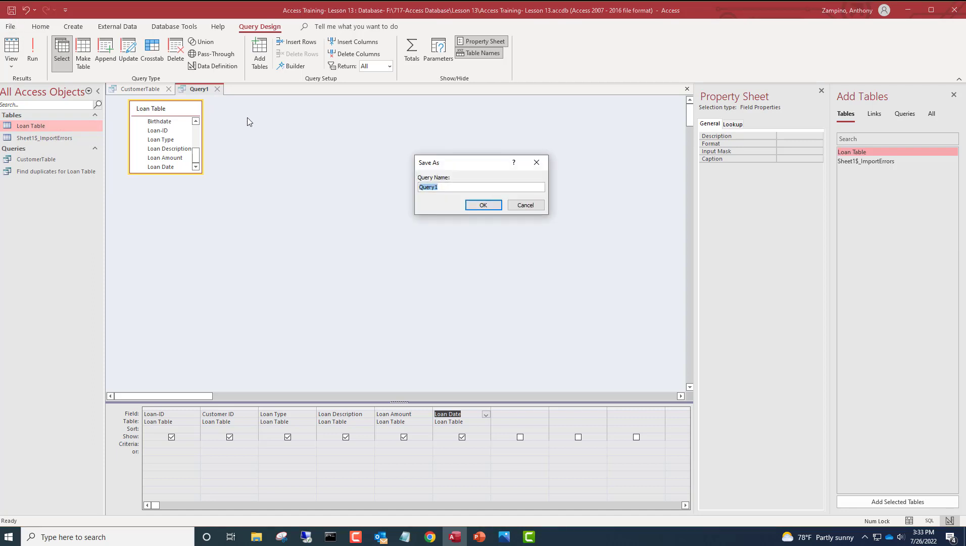
text(LoanTable)
click(482, 205)
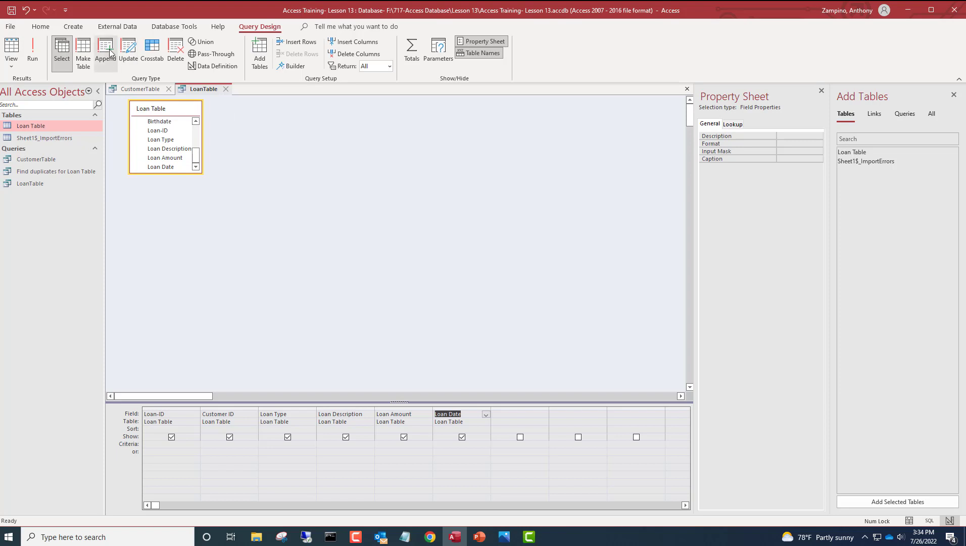
- Make LoanTable a make-table query targeting LoanInfo and run it, pasting 18 rows
click(85, 52)
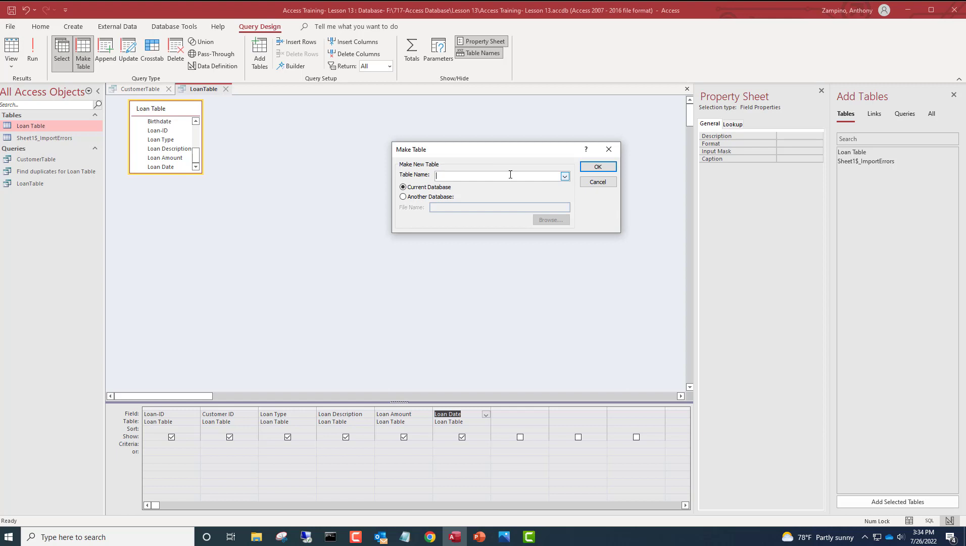
text(LoanInfo)
click(567, 177)
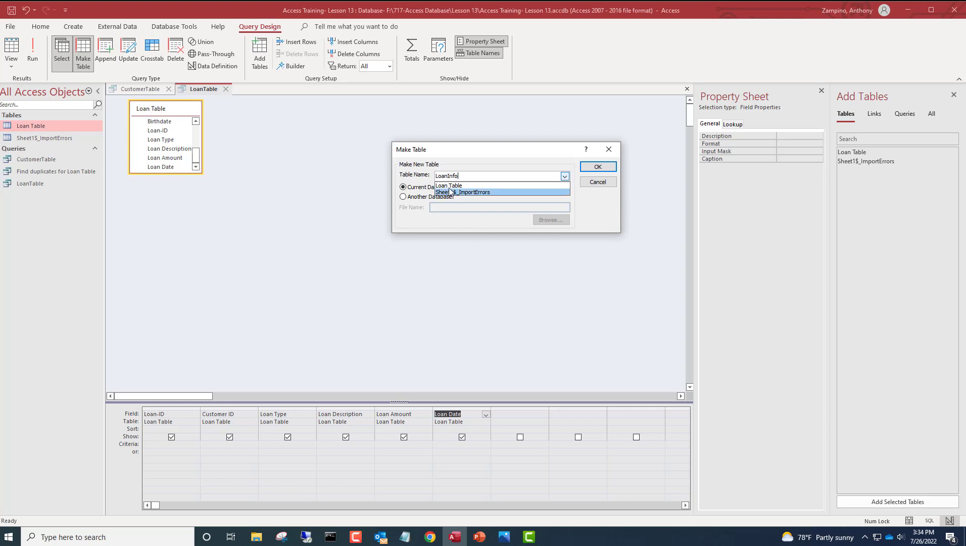
click(502, 167)
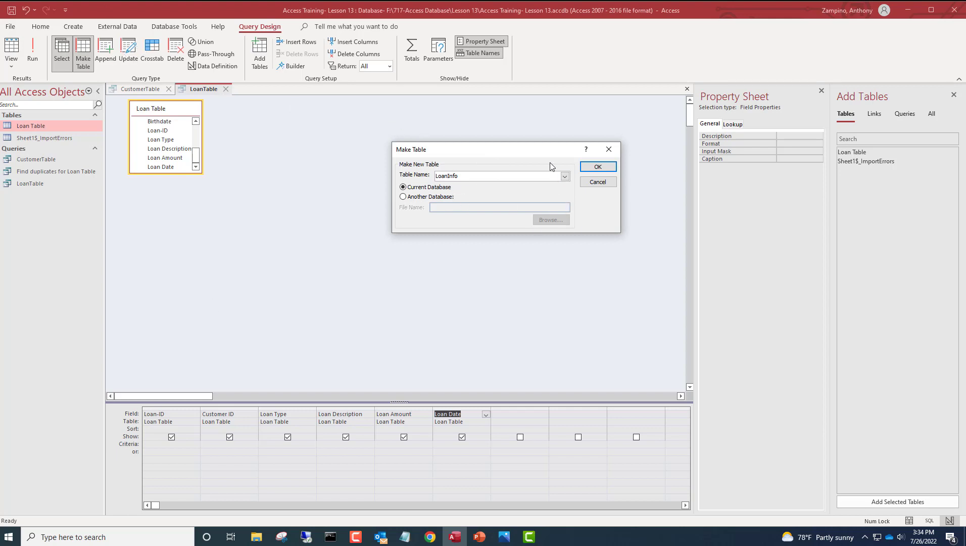
click(594, 166)
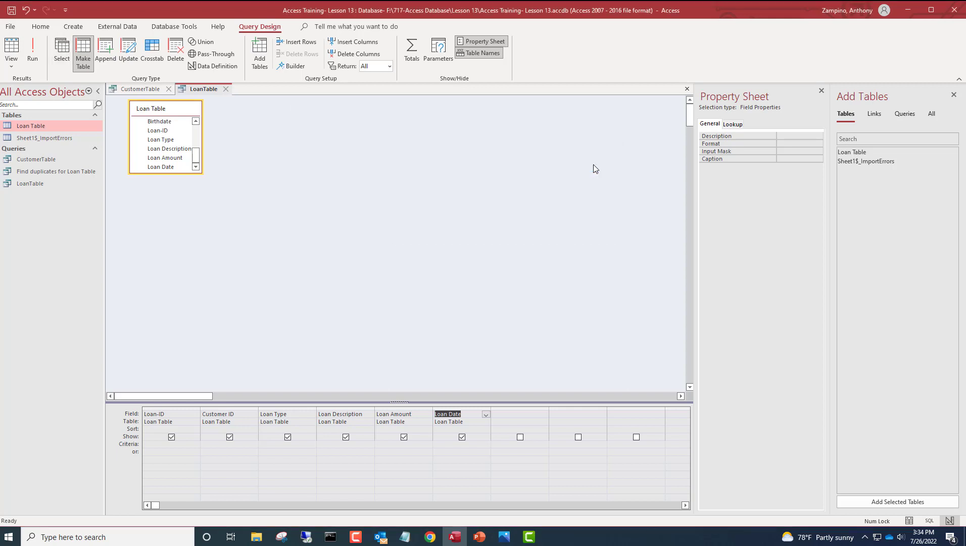
click(25, 60)
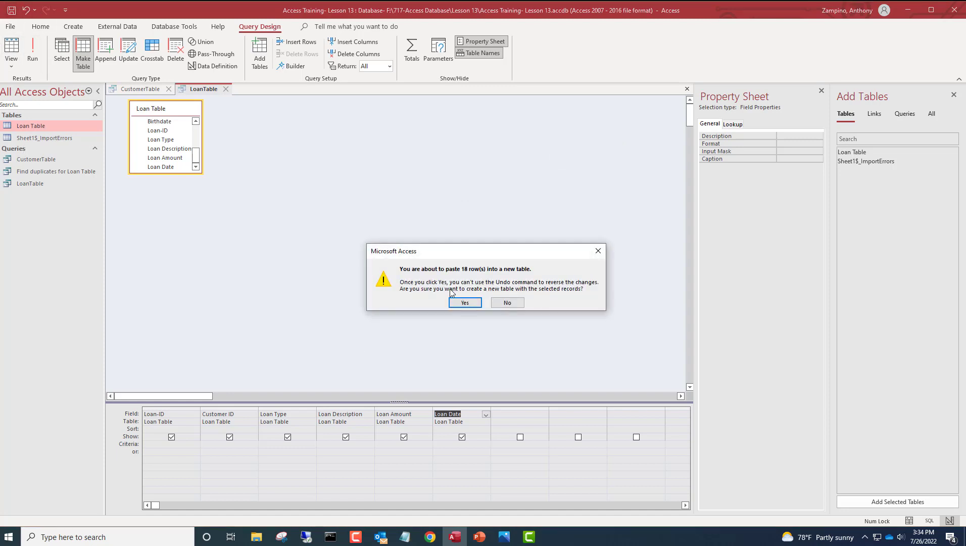
click(465, 302)
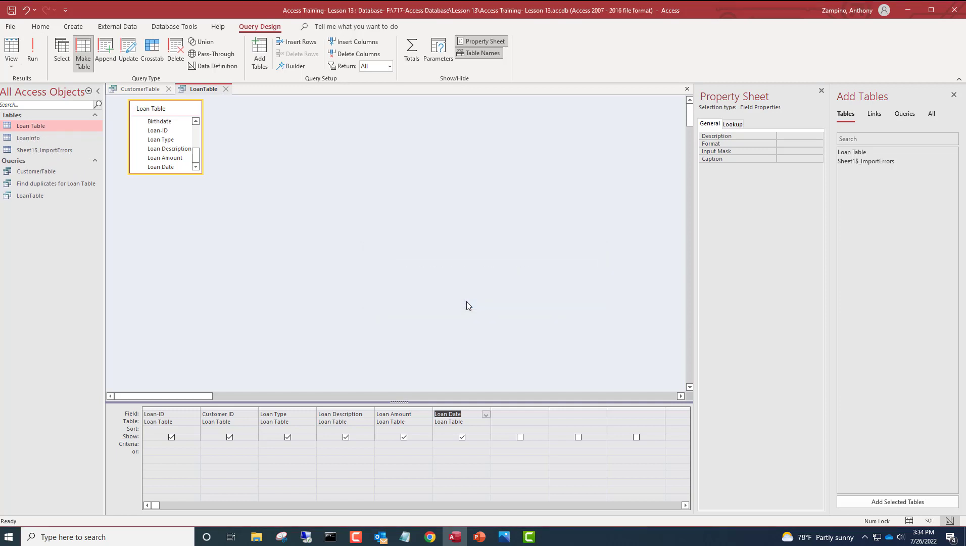
- Open LoanInfo to check its 18 loan records, then go back to the CustomerTable query design
click(44, 134)
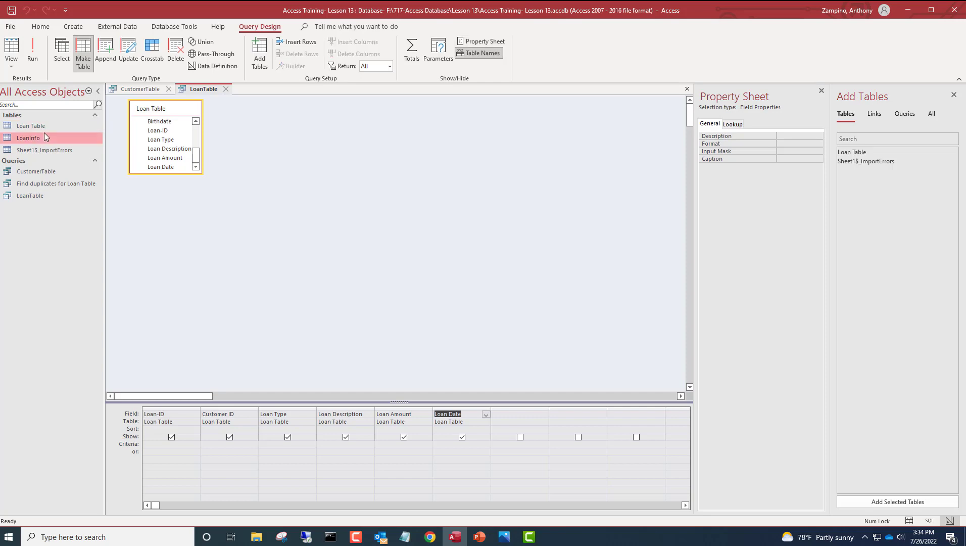
double_click(44, 138)
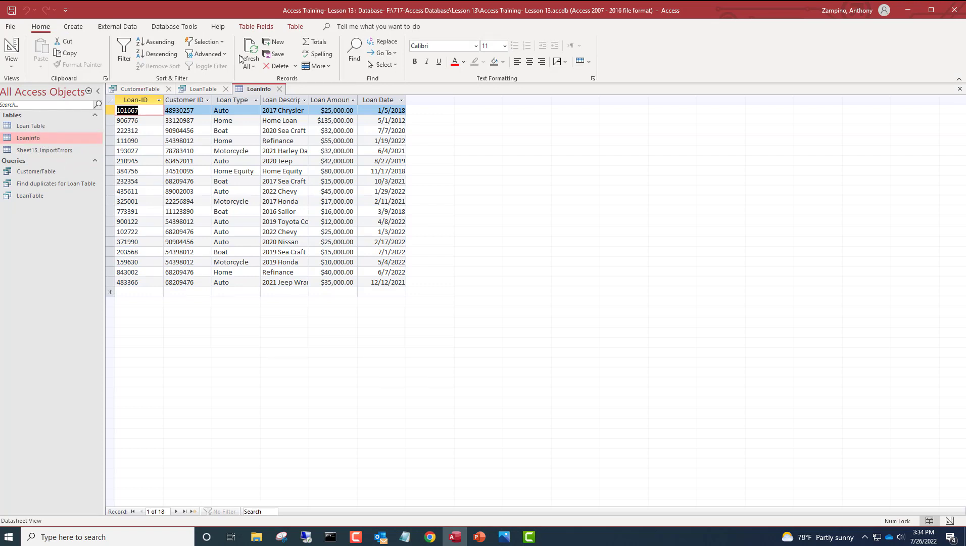
click(129, 89)
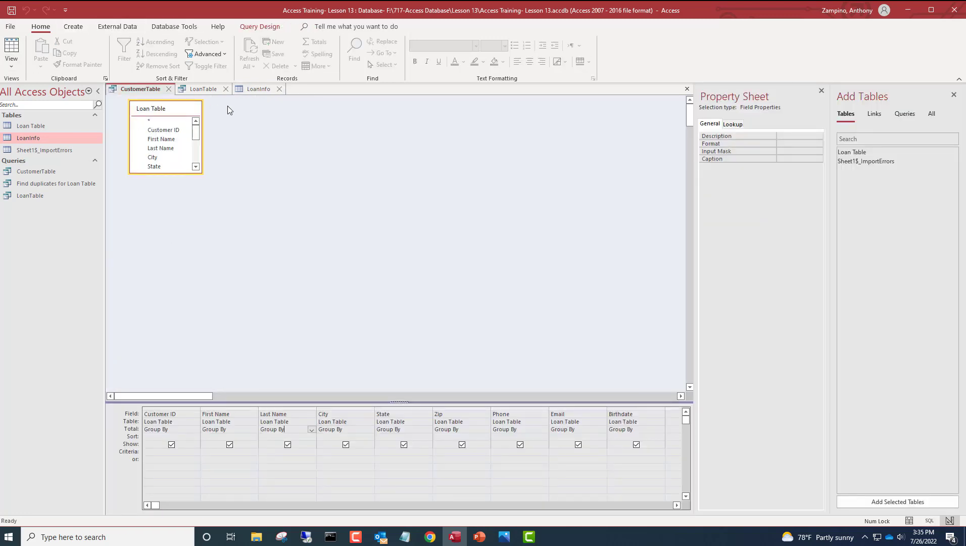
- Turn the CustomerTable query into a make-table query with destination table CustomerTable
click(227, 274)
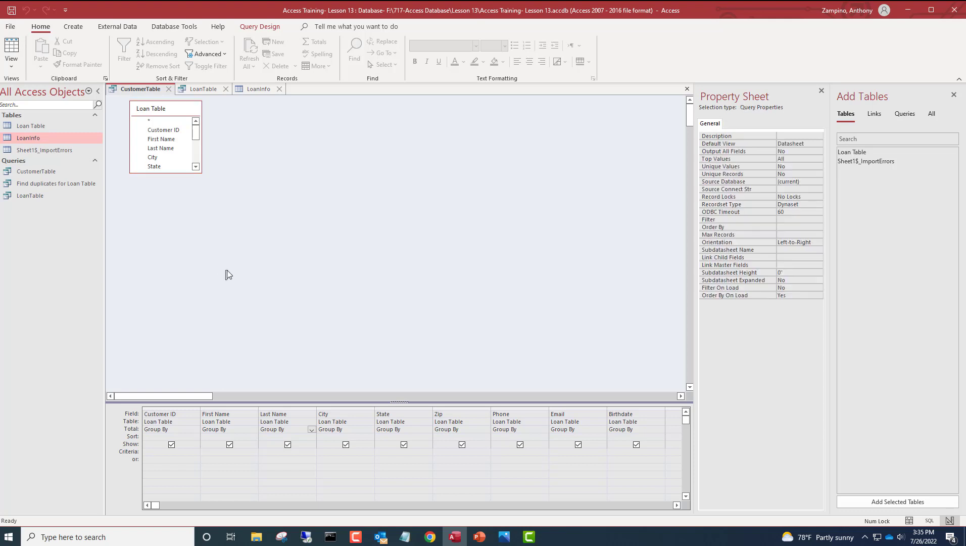
click(164, 27)
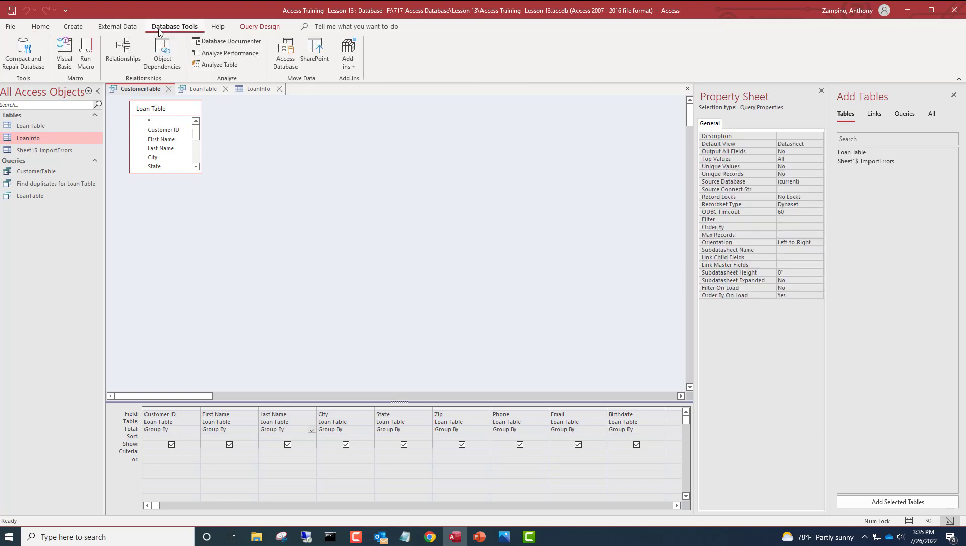
click(269, 27)
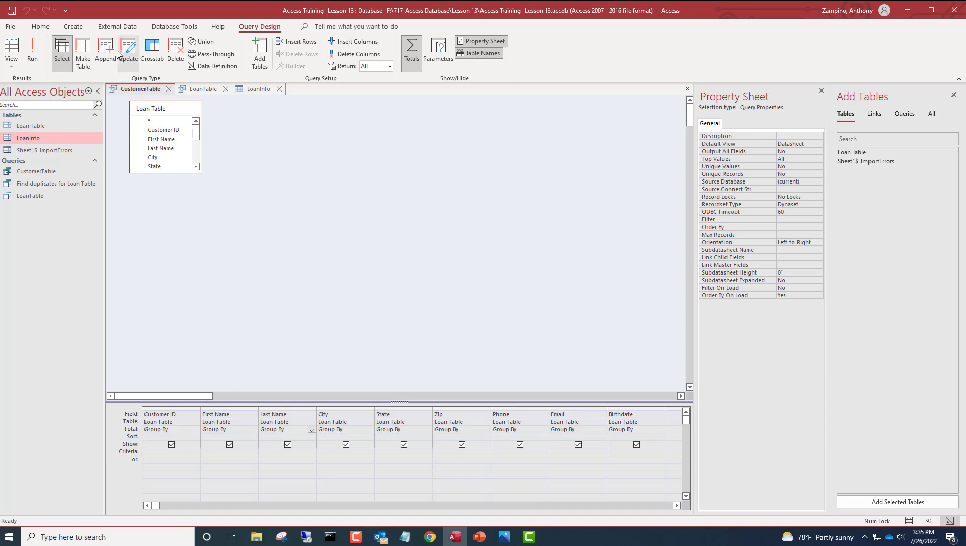
click(83, 53)
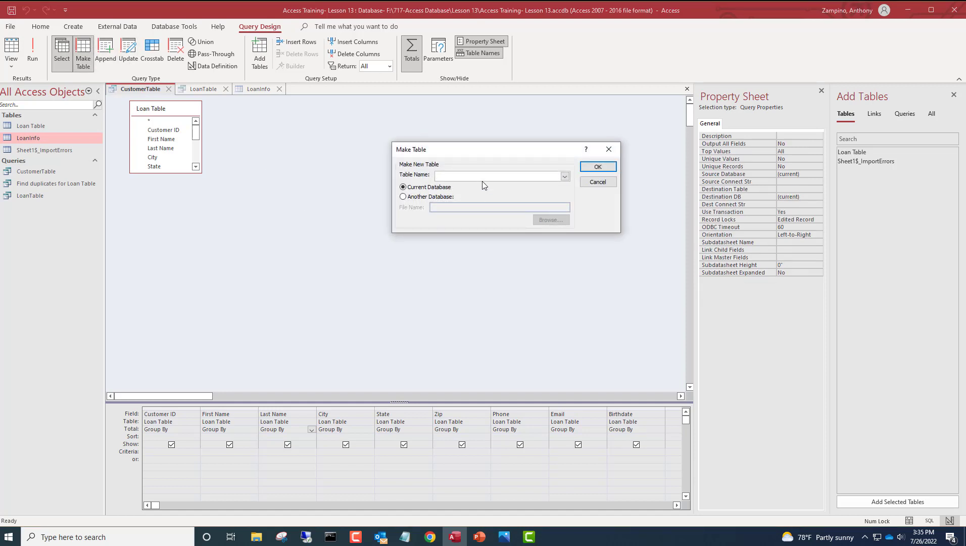
text(CustomerTable)
click(597, 166)
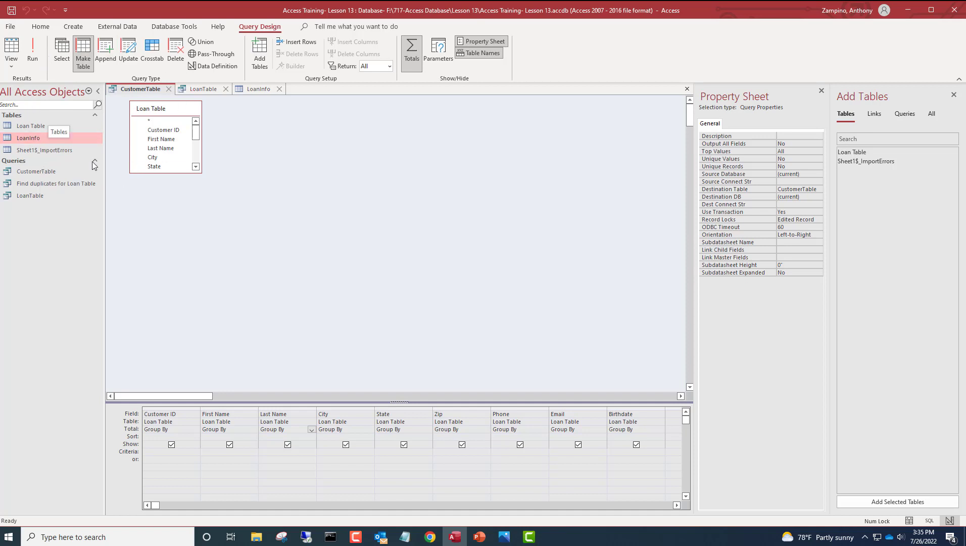
- Run it, allow replacing the existing CustomerTable, paste the 11 customer rows, and open the table
click(39, 53)
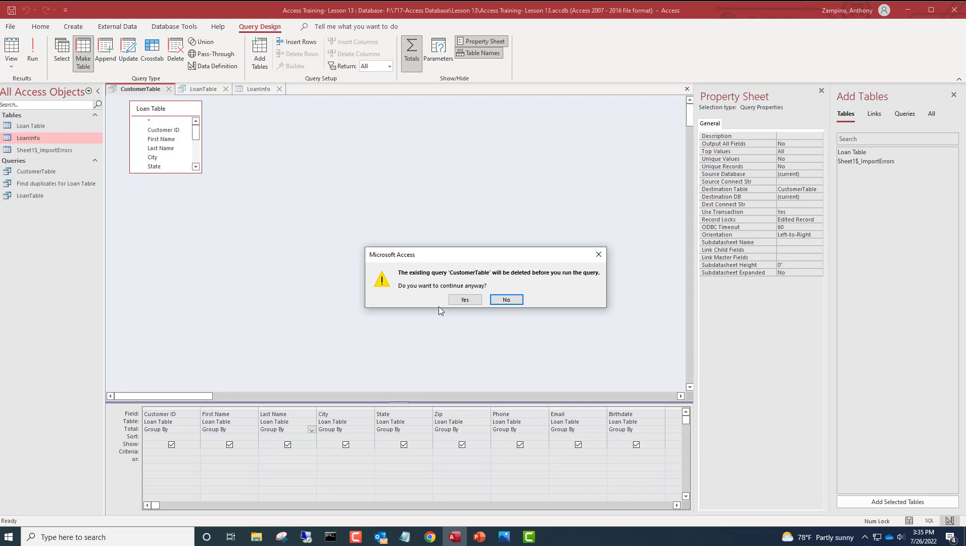
click(515, 301)
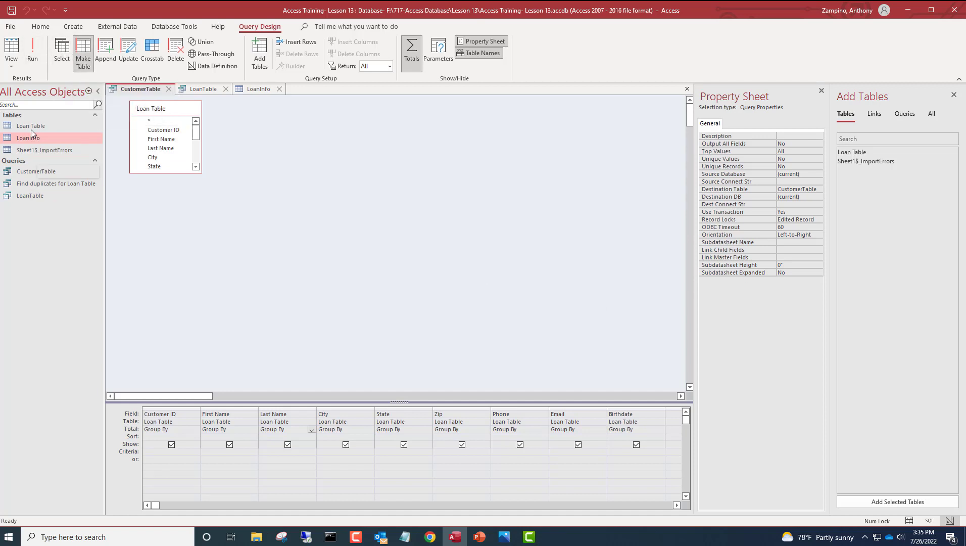
click(33, 57)
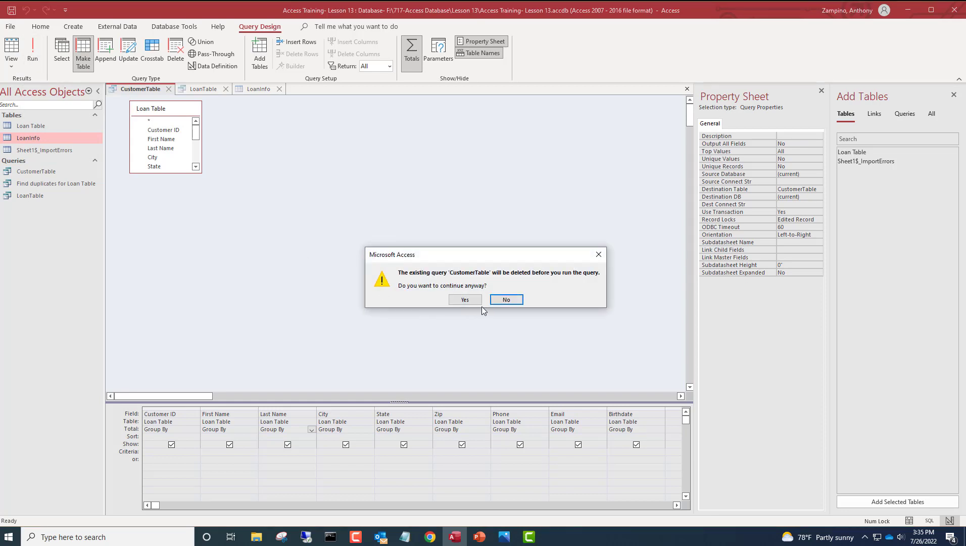
click(463, 300)
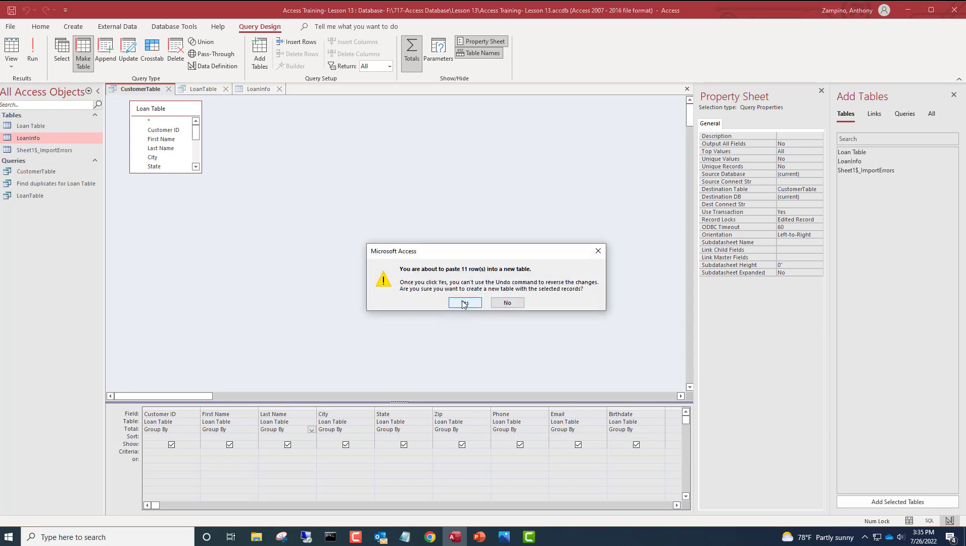
click(462, 303)
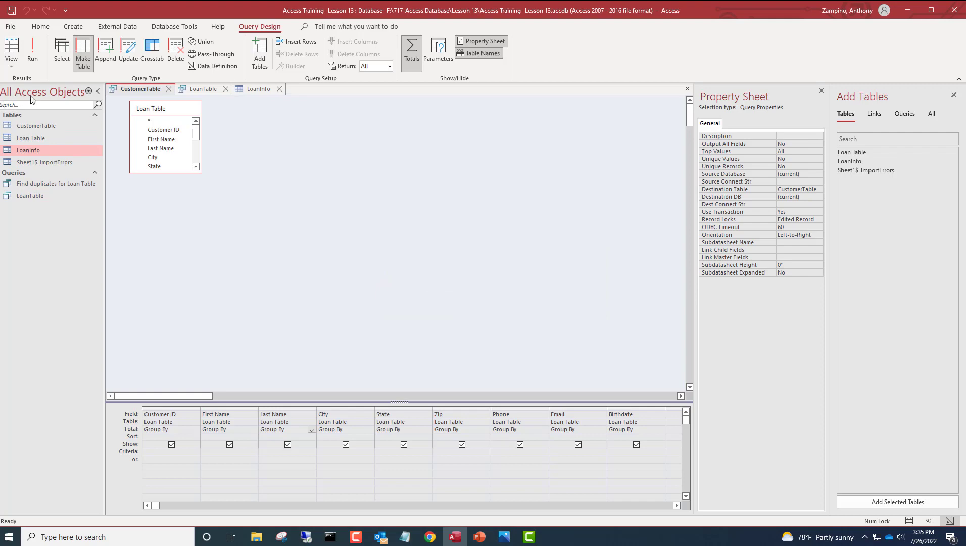
double_click(53, 126)
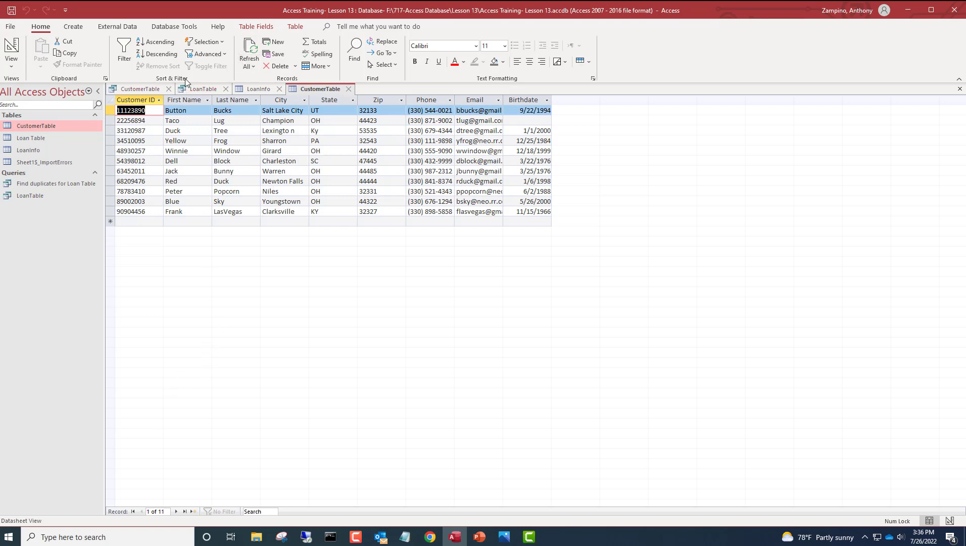
click(170, 88)
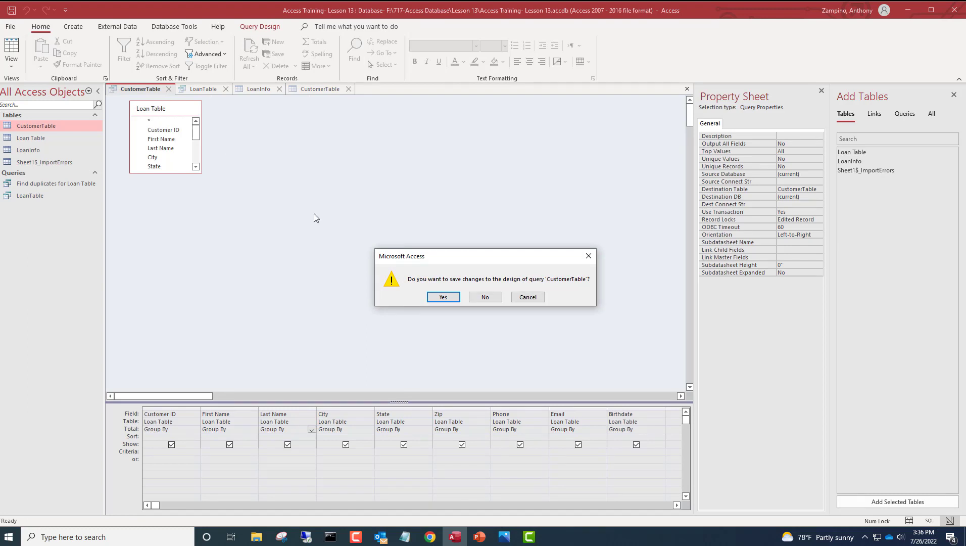
click(439, 300)
click(463, 310)
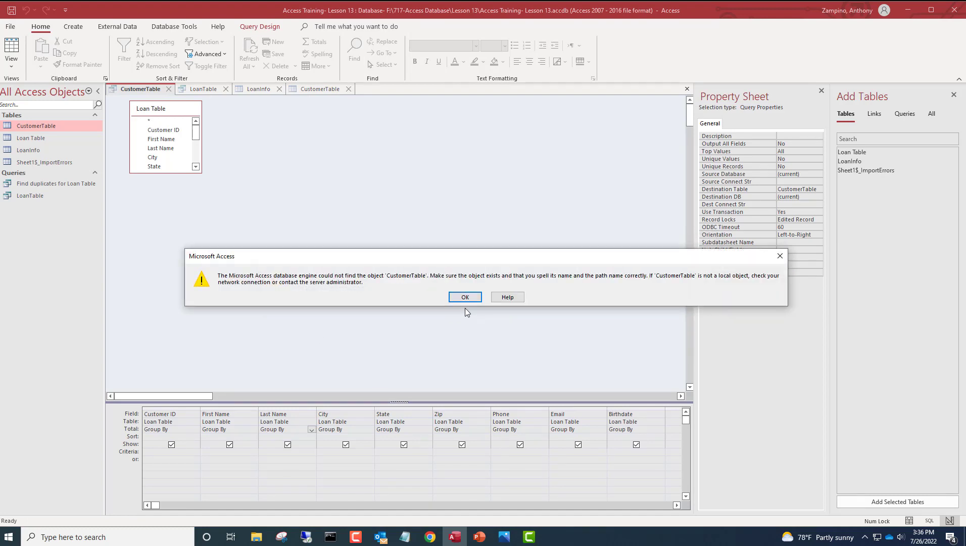
click(461, 302)
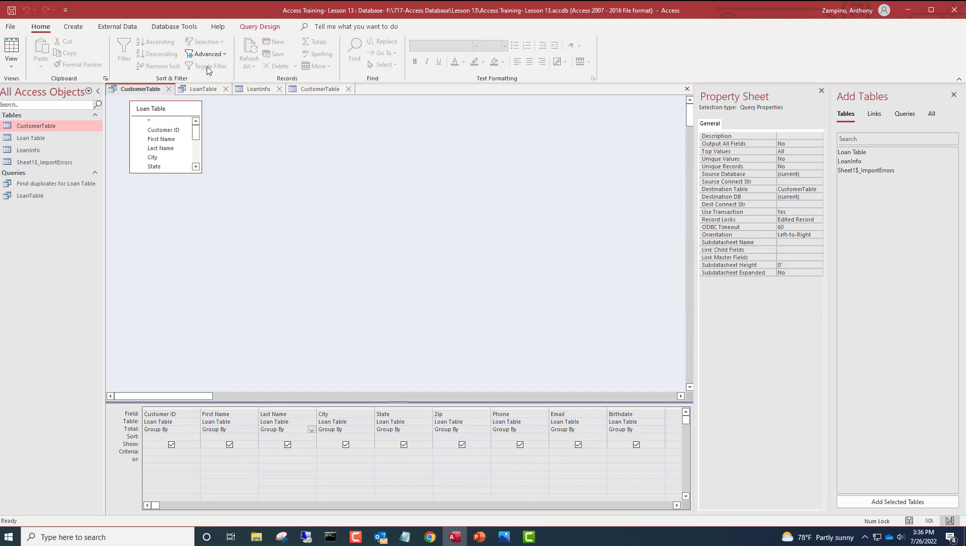
click(225, 89)
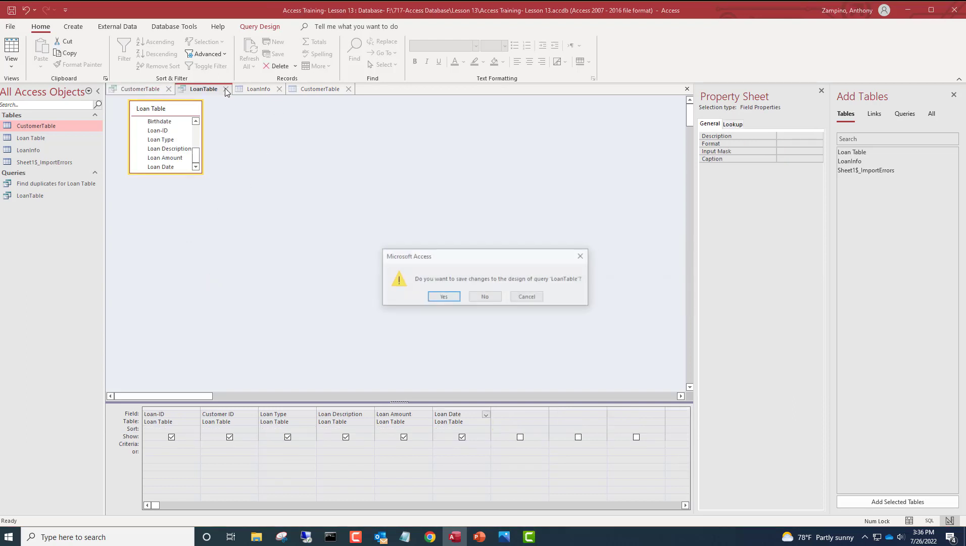
click(441, 297)
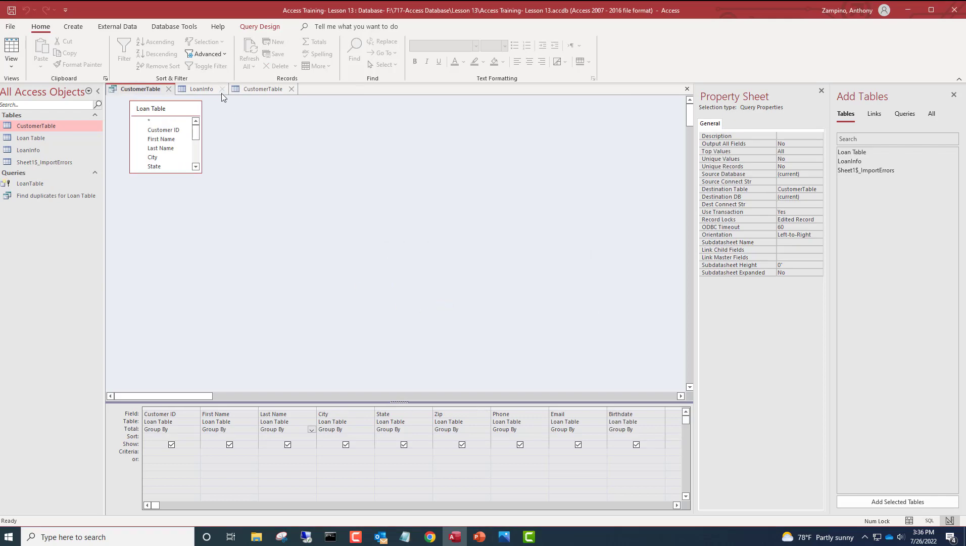
click(222, 89)
click(237, 89)
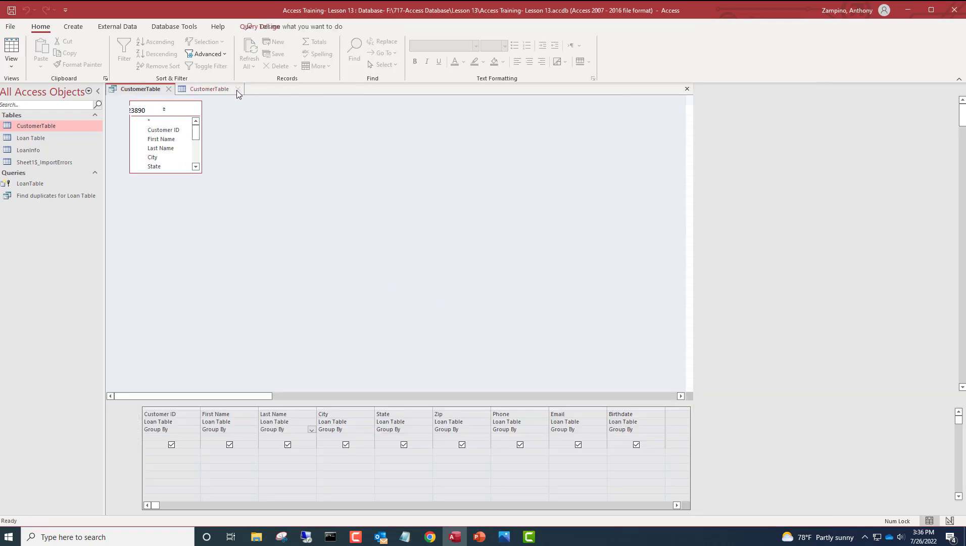
click(170, 89)
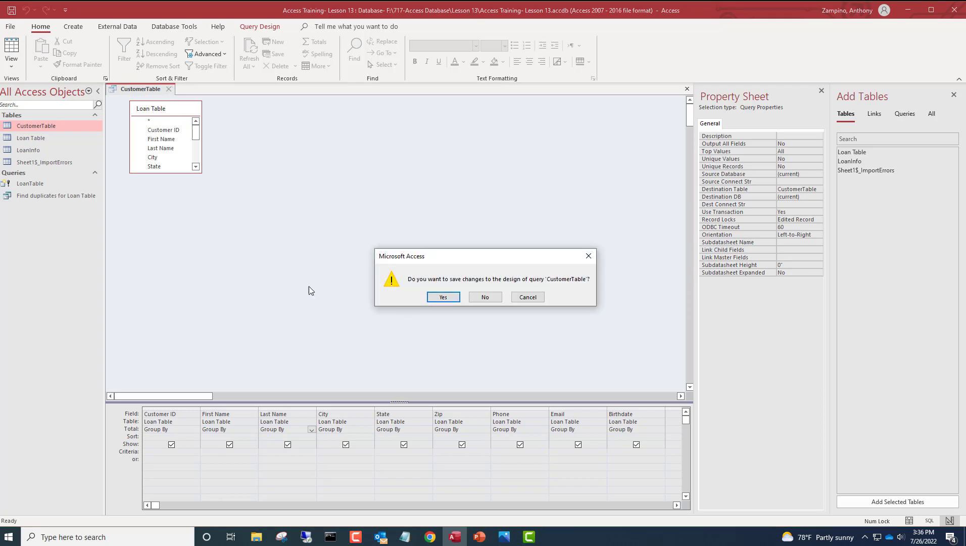
click(439, 298)
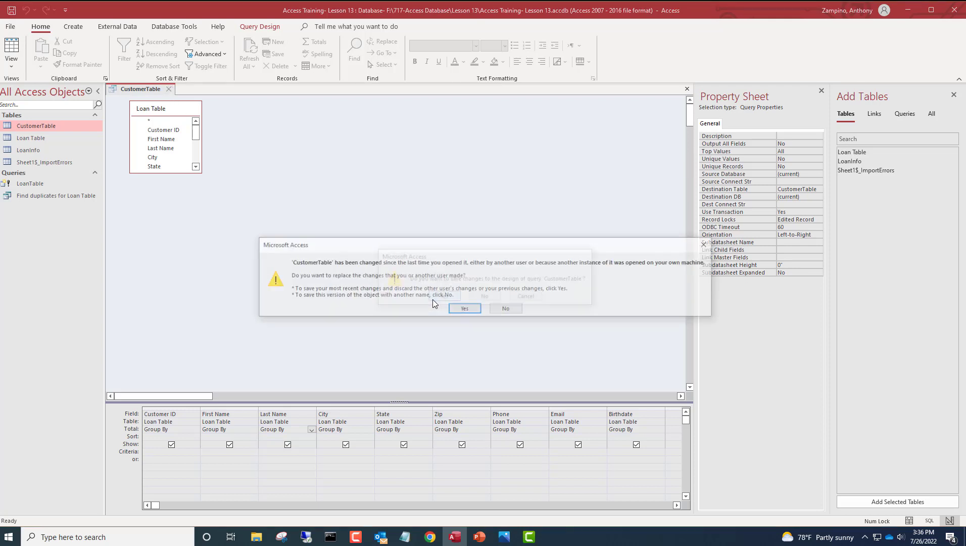
click(474, 309)
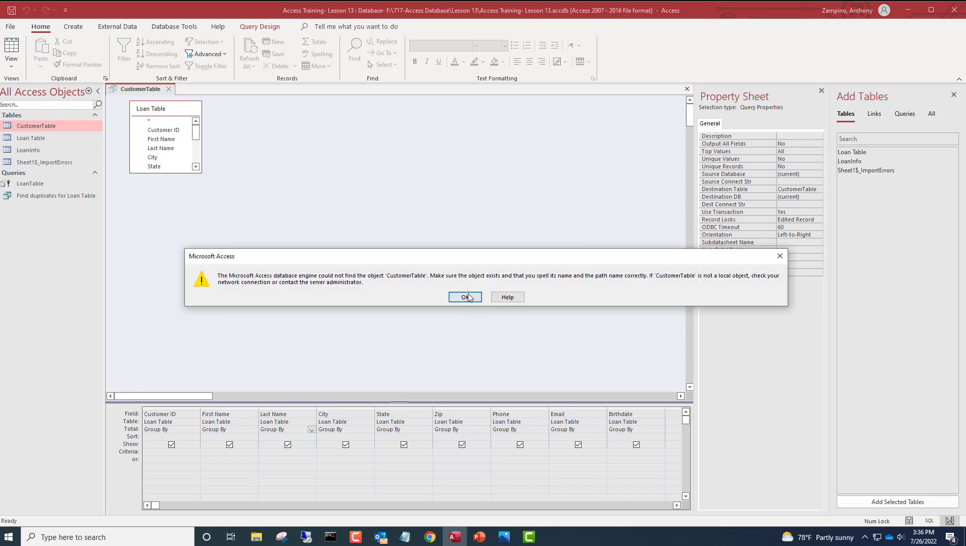
click(465, 297)
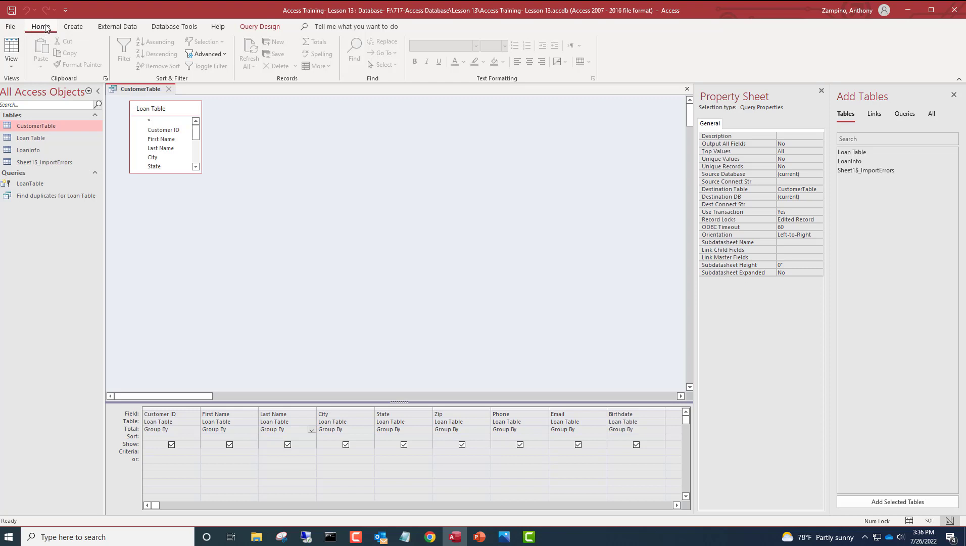
- Open Relationships and add CustomerTable and LoanInfo, removing the mistakenly added Loan Table
click(191, 30)
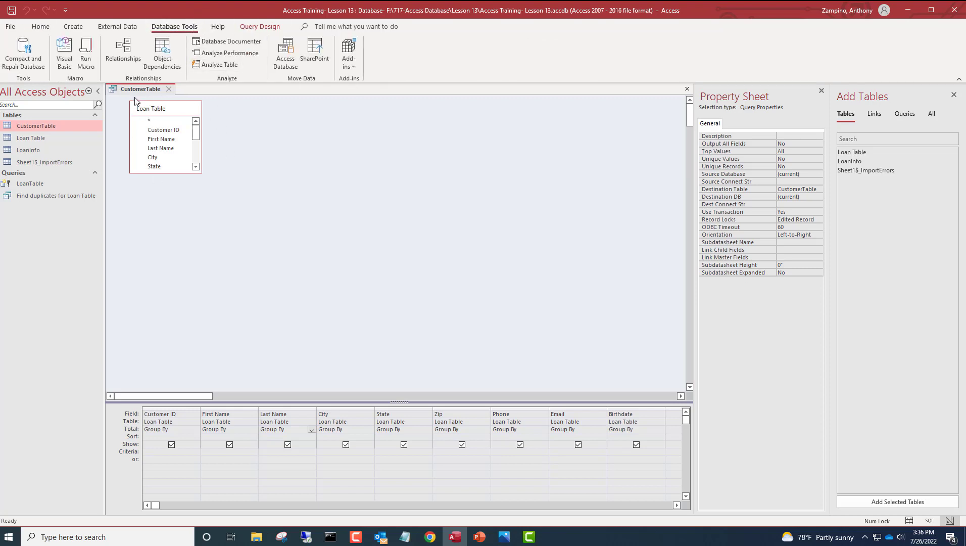
click(125, 57)
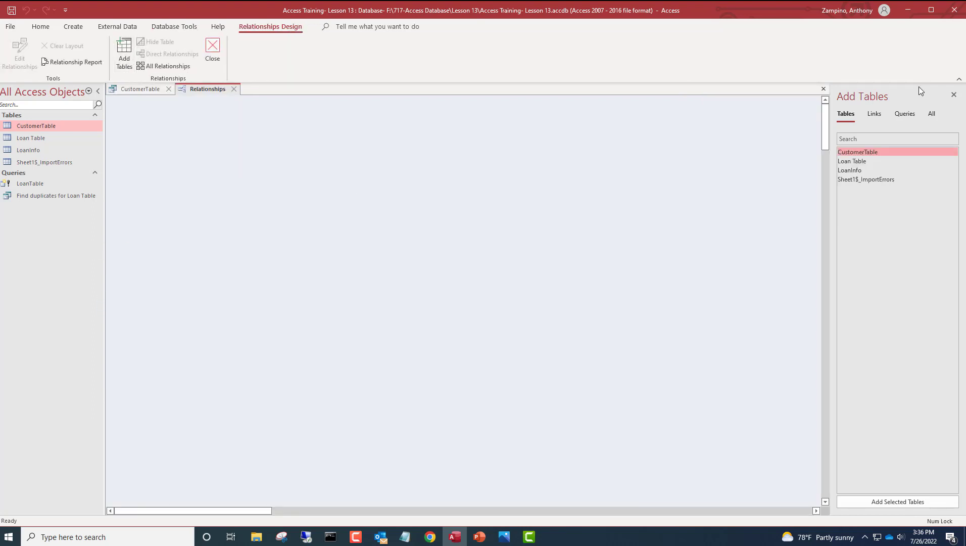
double_click(860, 152)
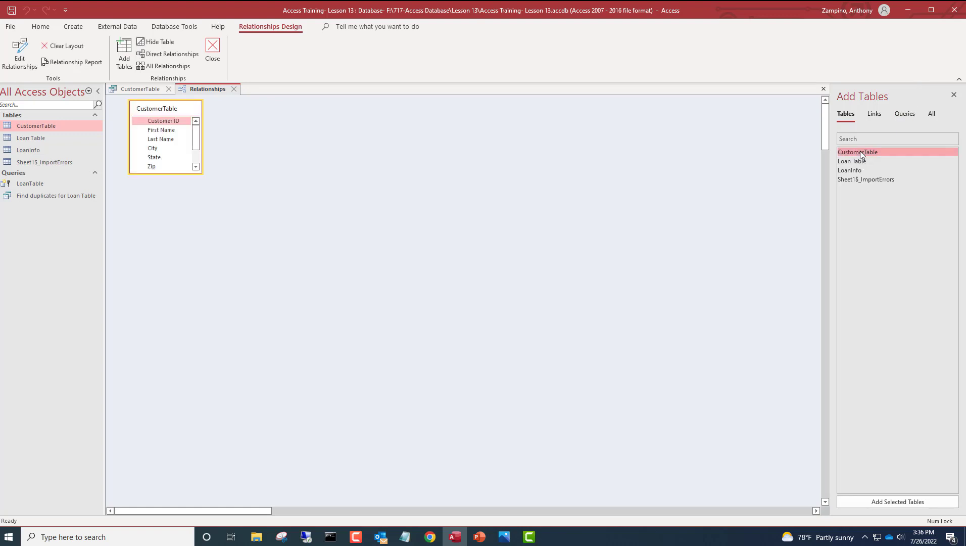
double_click(859, 159)
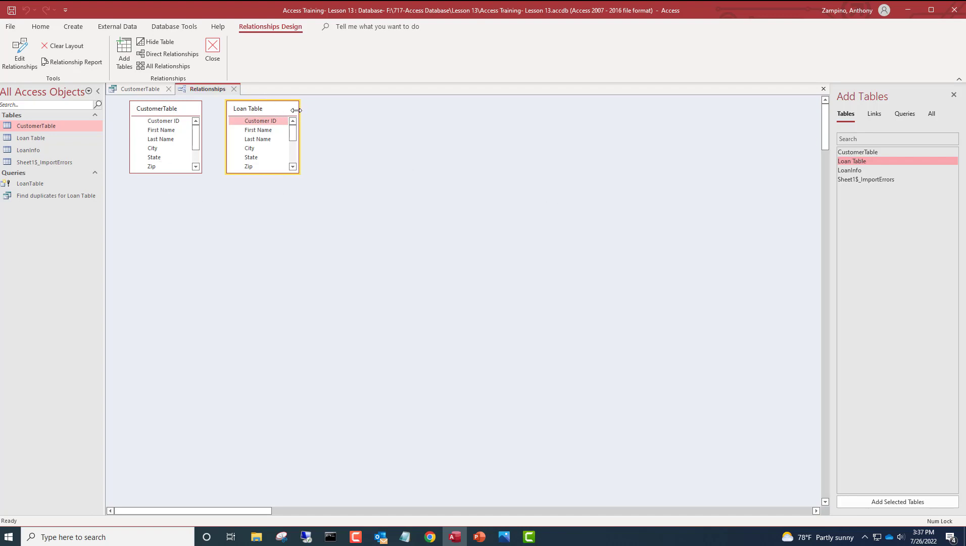
key(Delete)
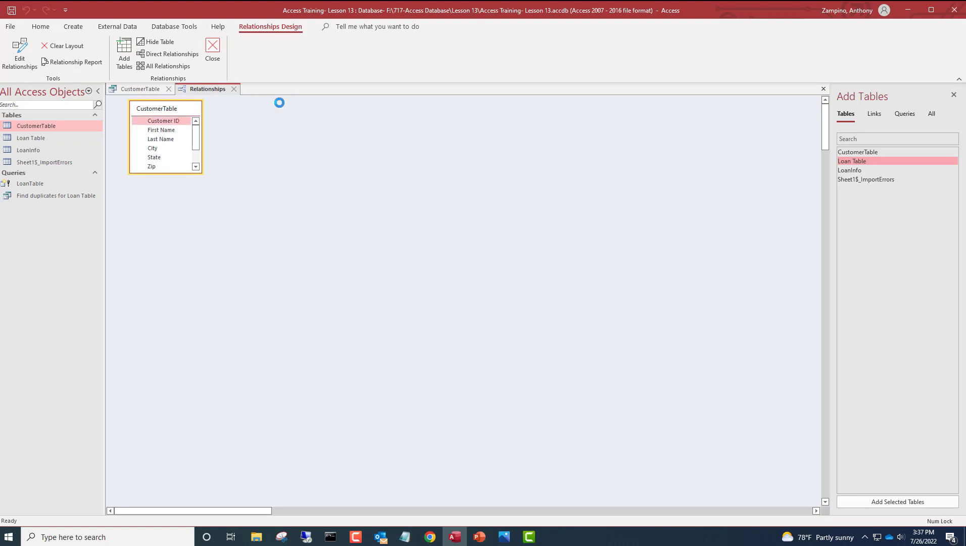
double_click(868, 169)
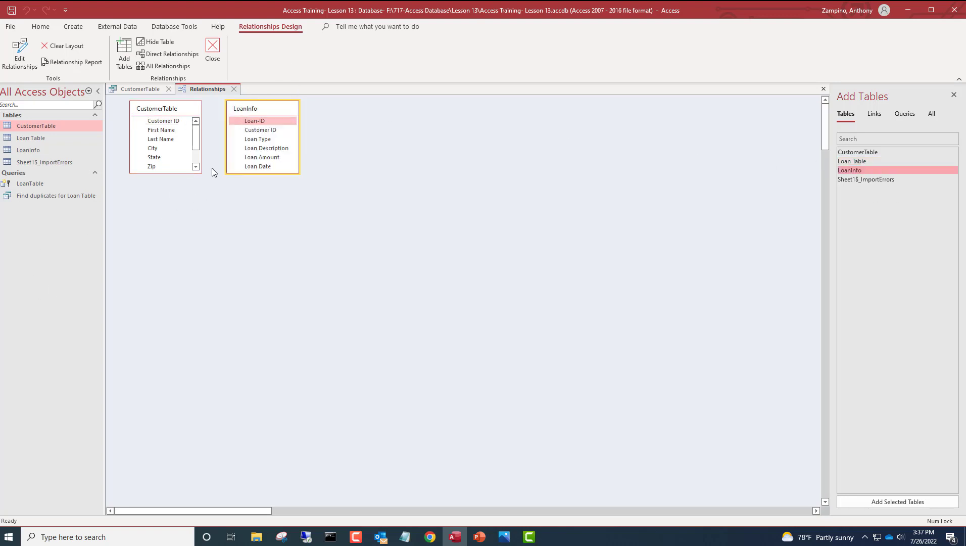
- Link CustomerTable's Customer ID to LoanInfo's Customer ID and create the relationship
drag(172, 121, 173, 127)
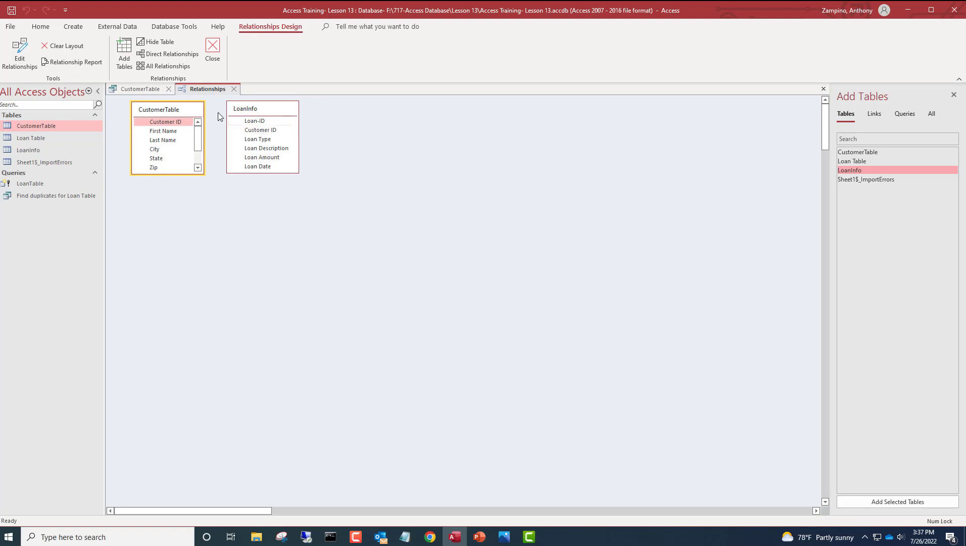
drag(177, 122, 252, 133)
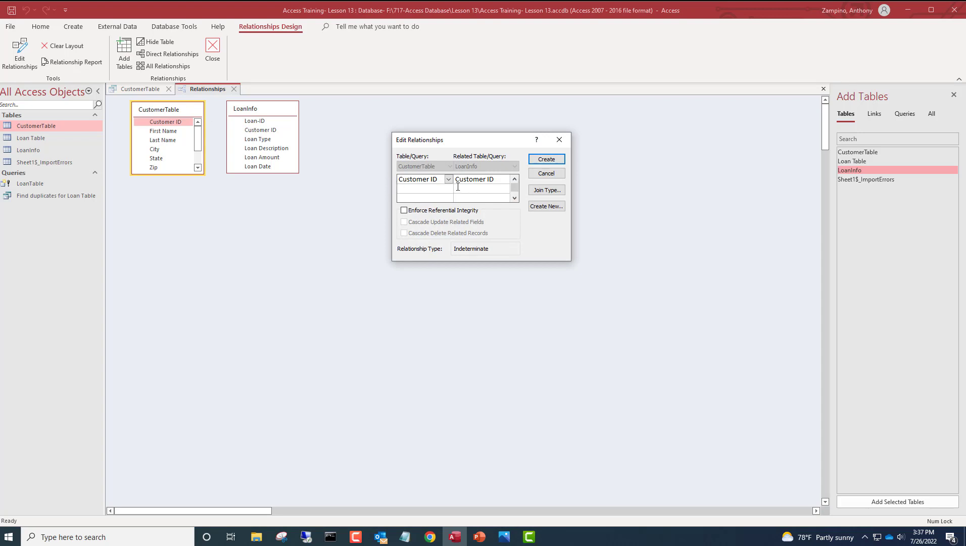
click(542, 160)
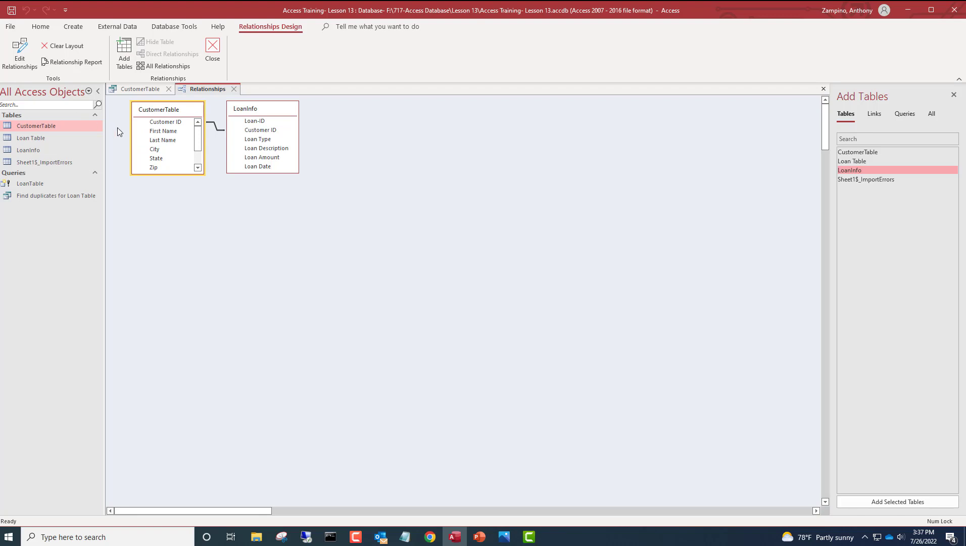
click(43, 127)
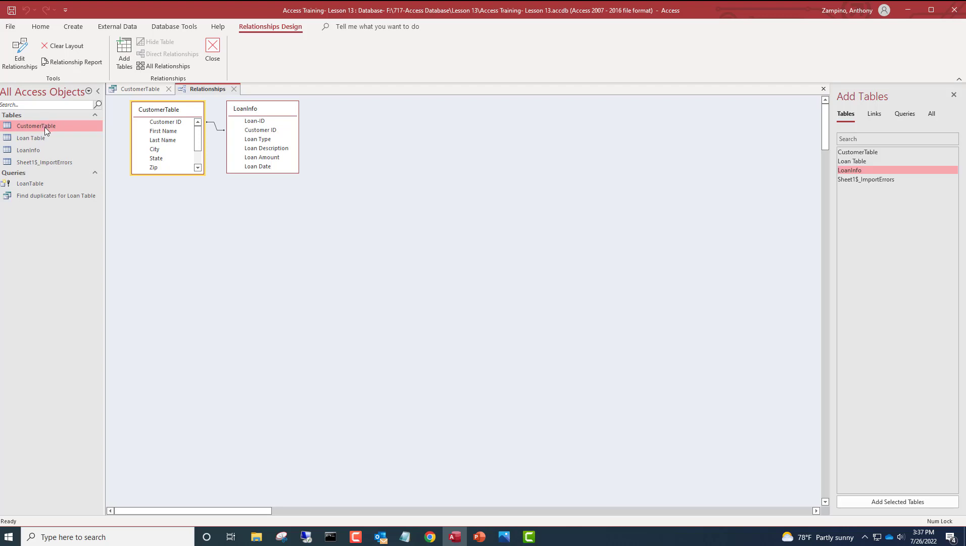
- Set Customer ID as CustomerTable's primary key, then save and return to its 11 records
double_click(44, 126)
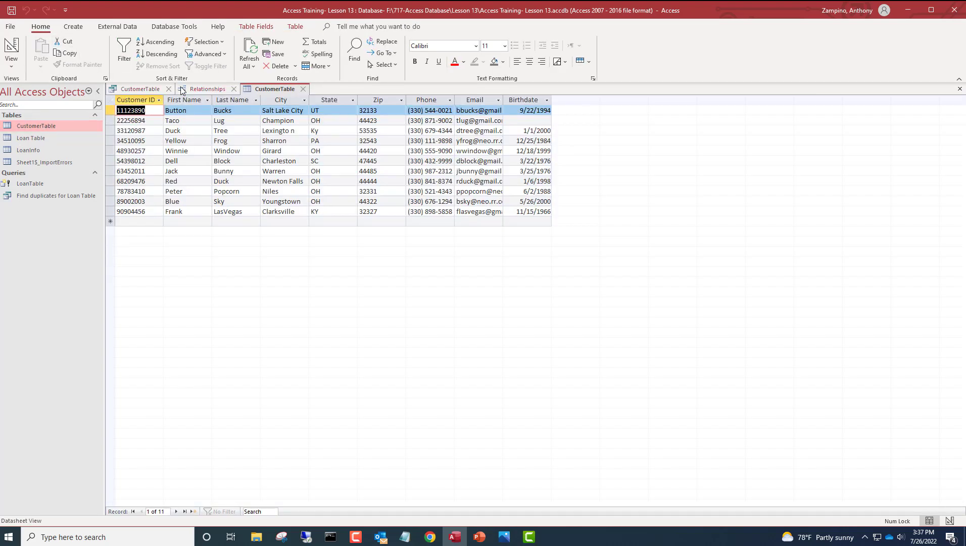
click(11, 64)
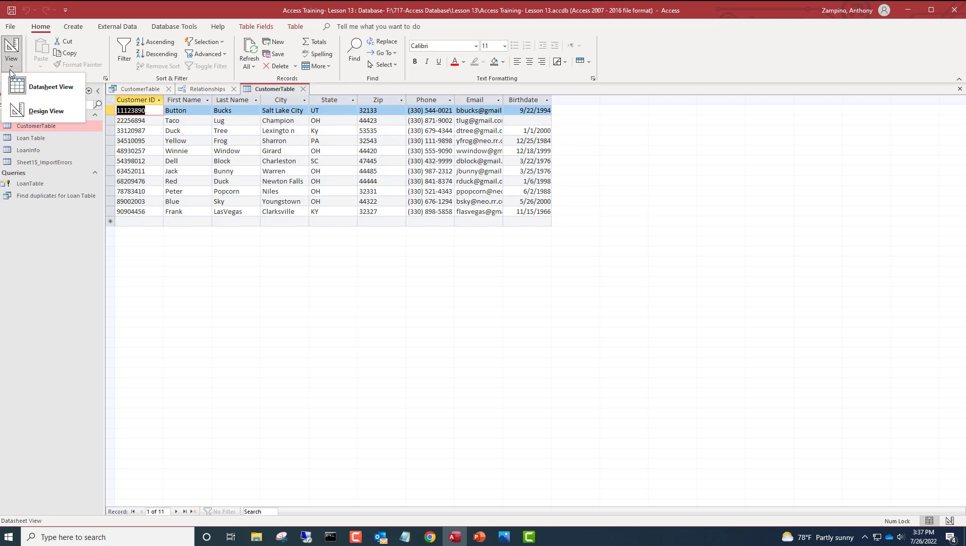
click(44, 111)
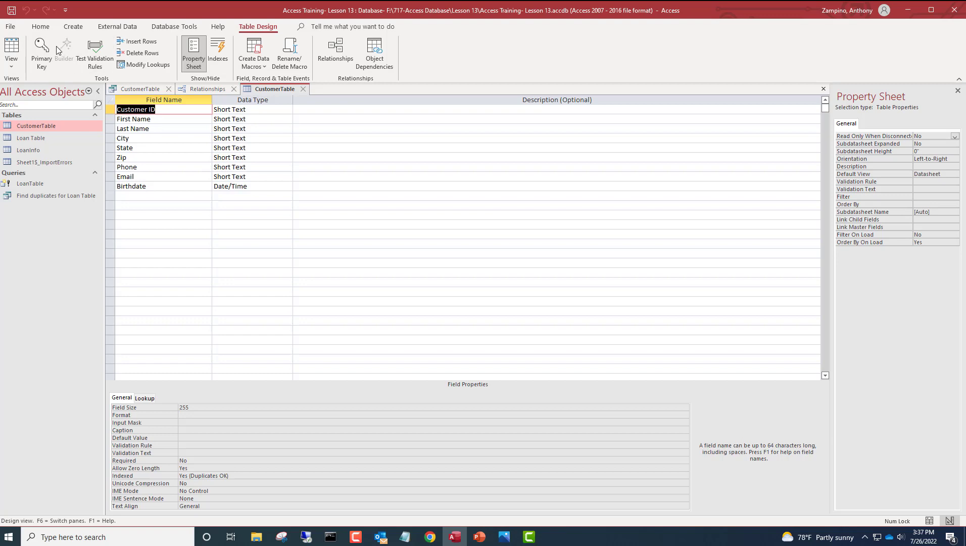
click(38, 58)
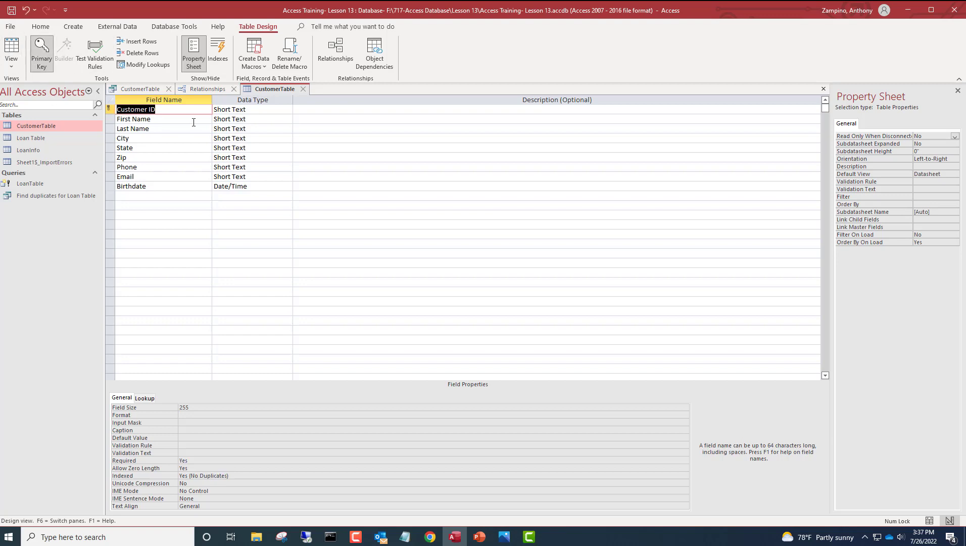
click(11, 50)
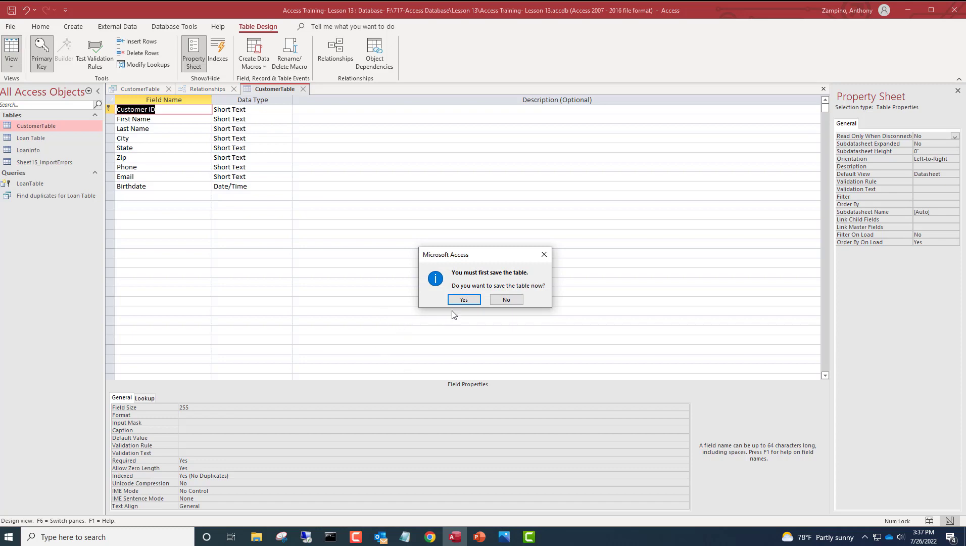
click(464, 301)
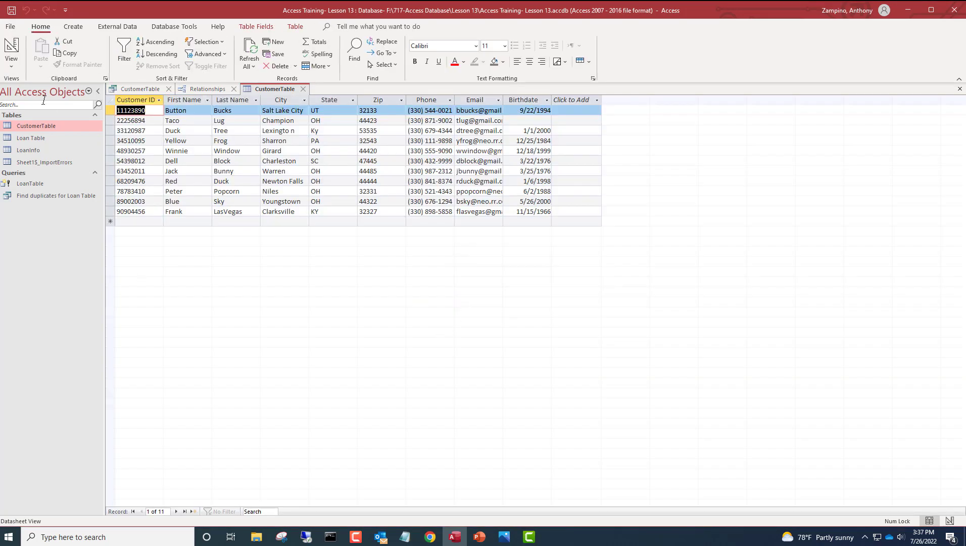
click(32, 147)
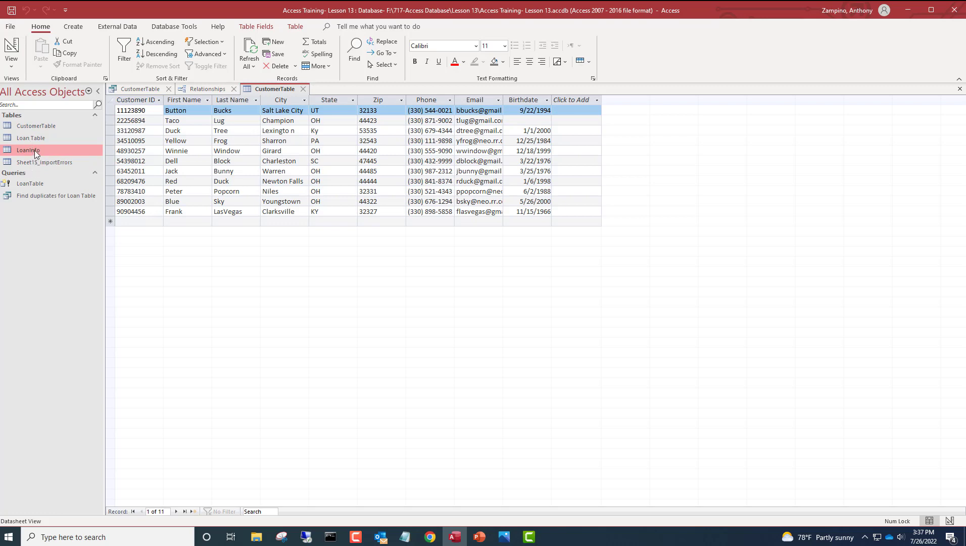
- Set Loan-ID as LoanInfo's primary key, then save and view its 18 records
double_click(35, 150)
click(7, 67)
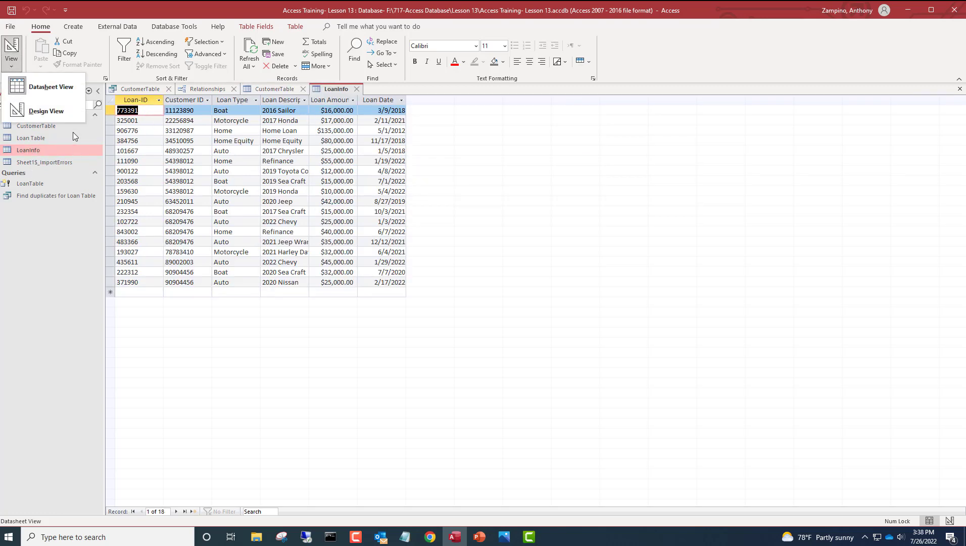
click(58, 114)
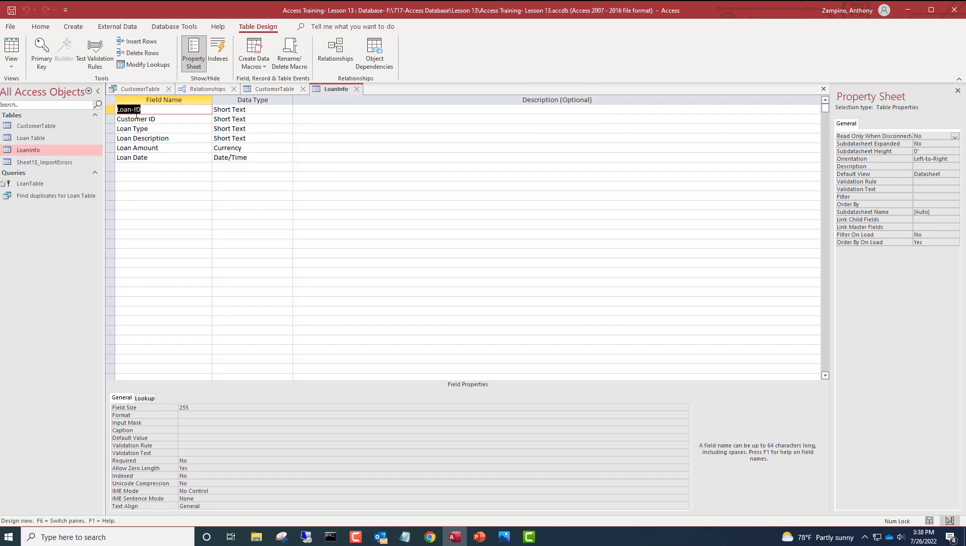
click(42, 54)
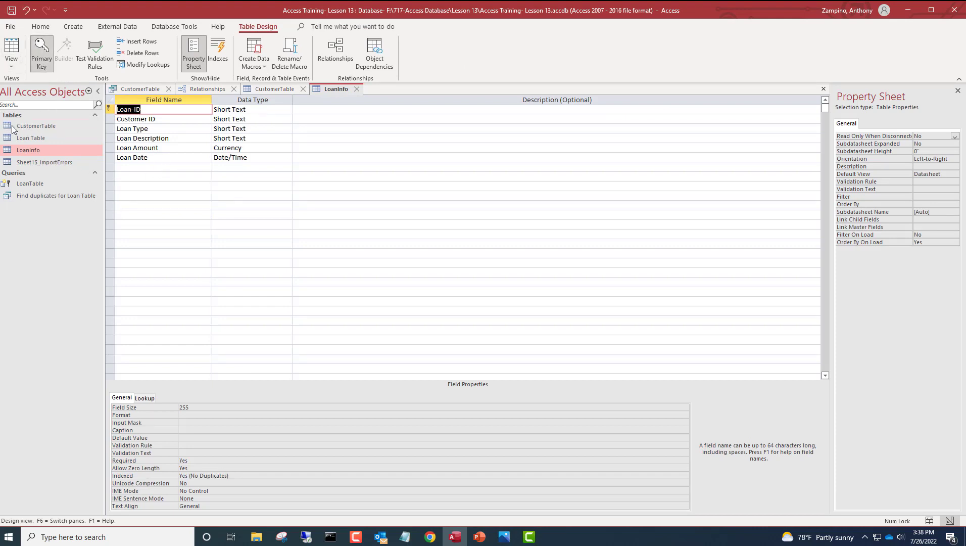
click(19, 47)
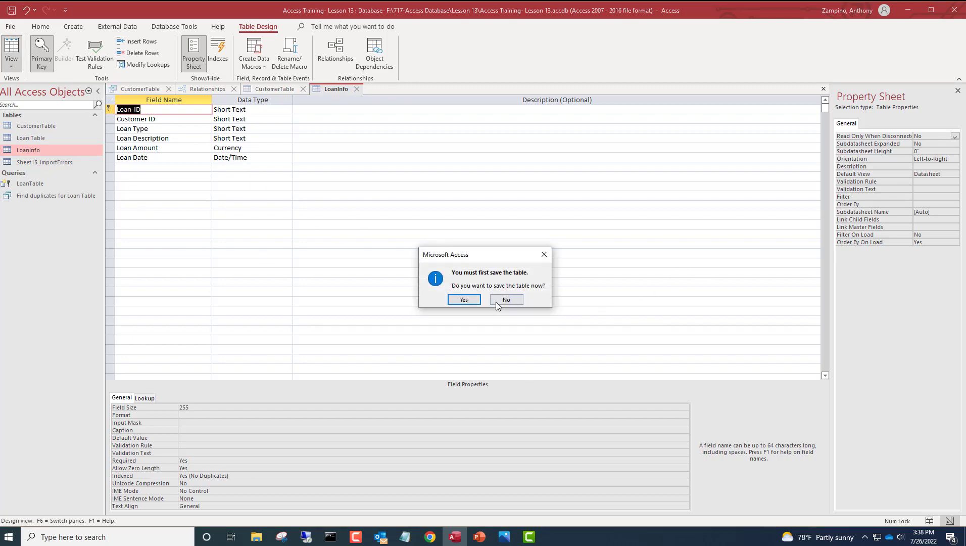
click(464, 300)
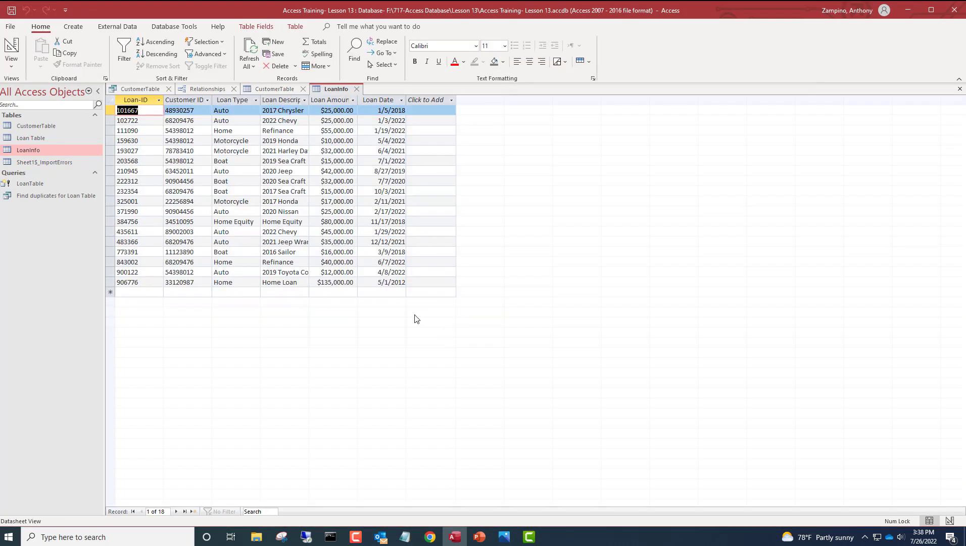